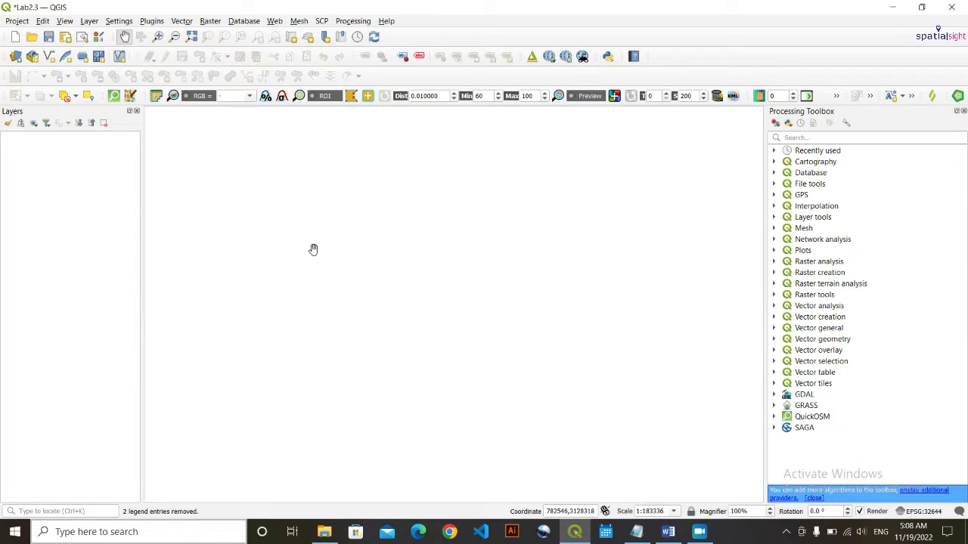
- Add dem_butwal.tif from the Lab2.3 data folder to the project as a layer
click(331, 534)
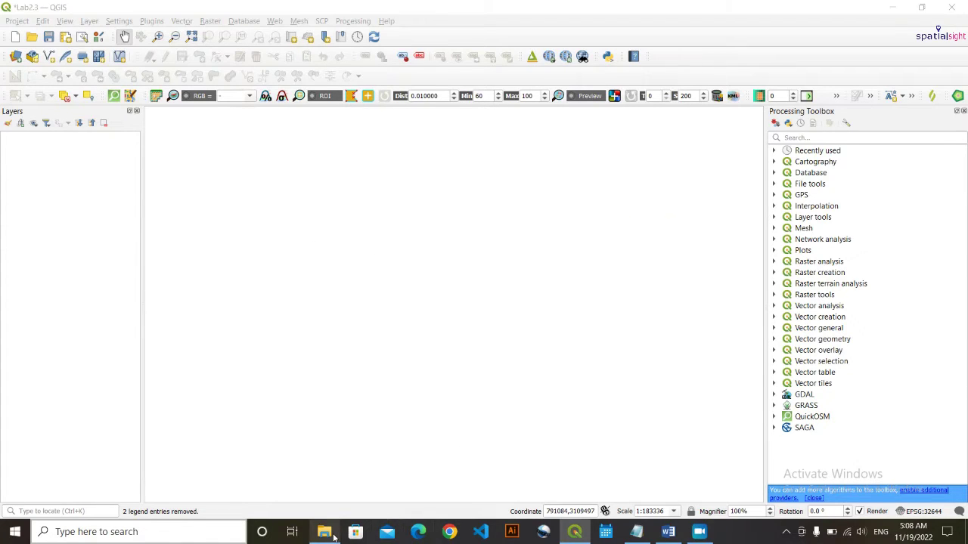
drag(771, 142, 442, 152)
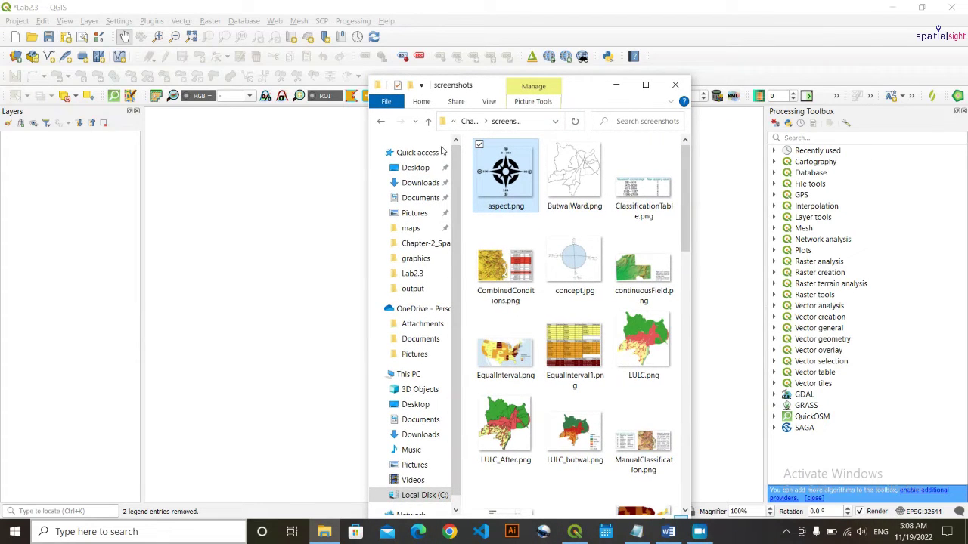
click(413, 274)
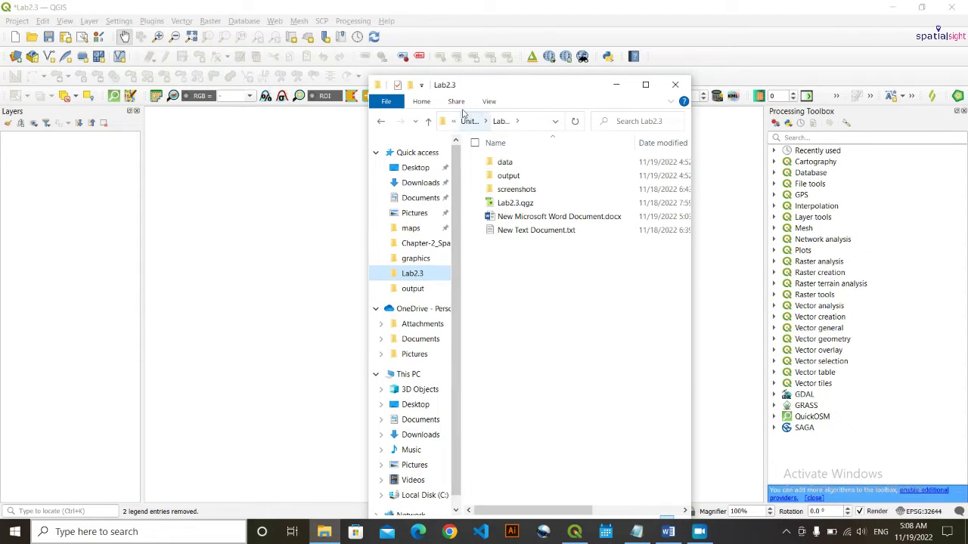
double_click(524, 162)
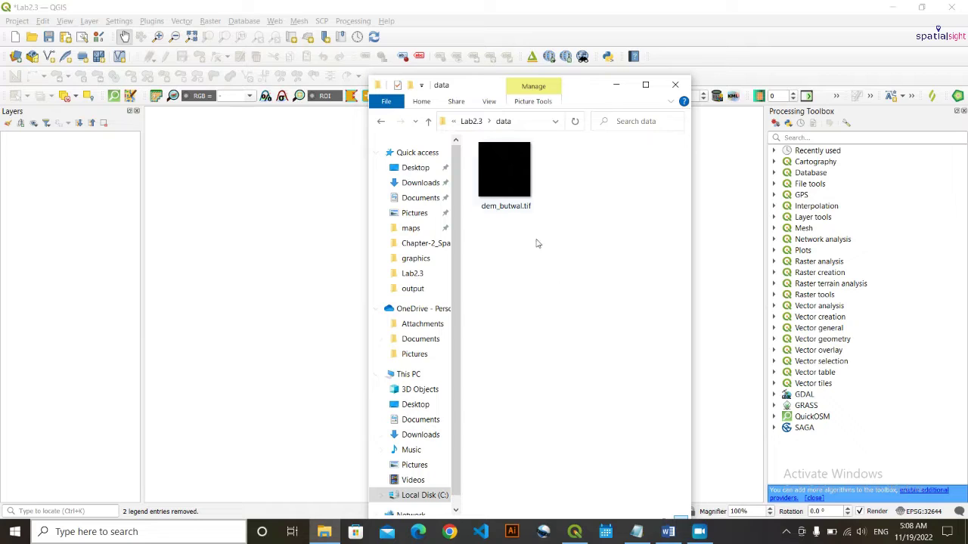
click(521, 187)
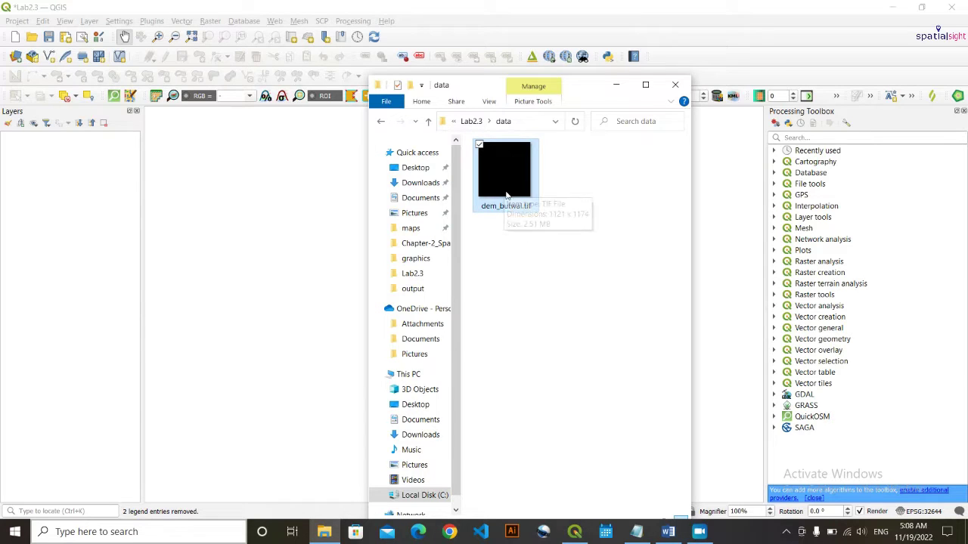
drag(510, 183, 57, 237)
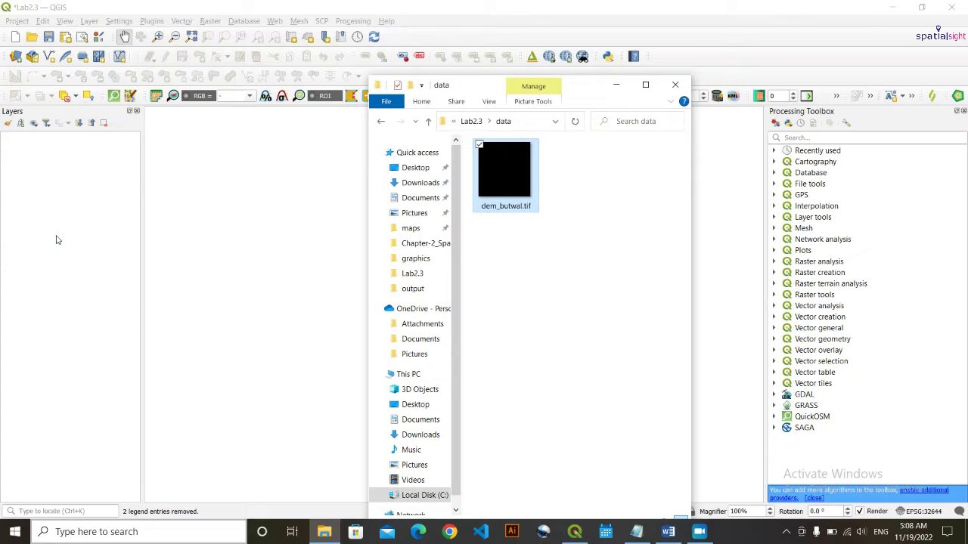
click(617, 84)
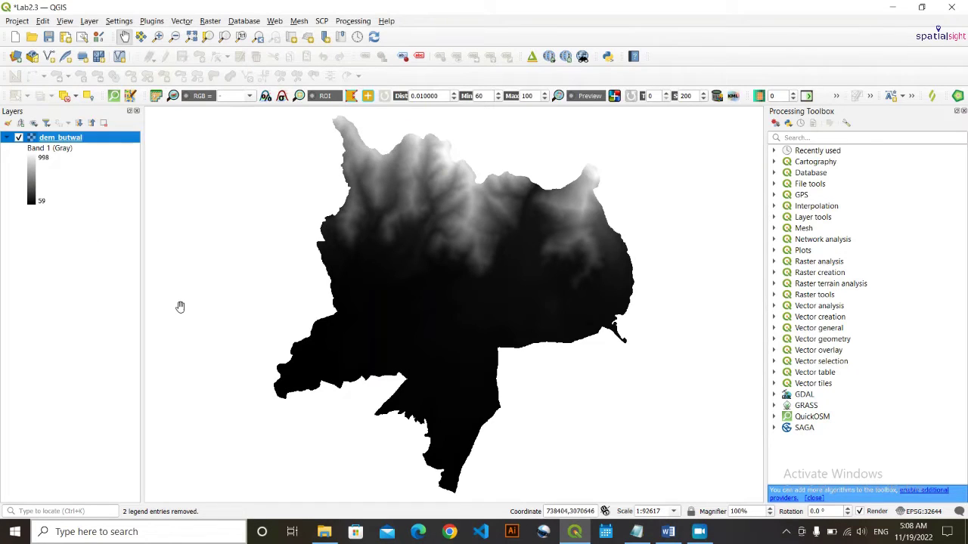
drag(459, 361, 458, 358)
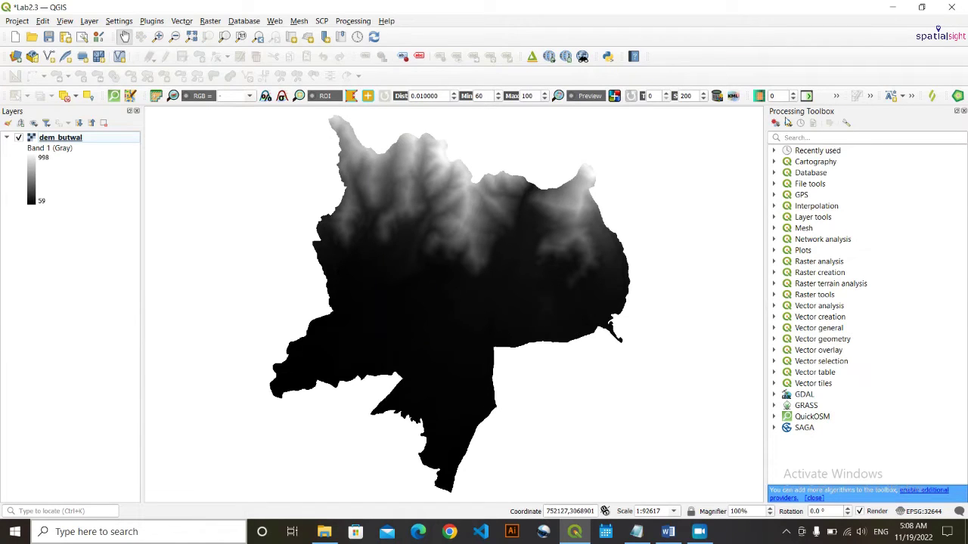
- Search the Processing Toolbox for "aspect" and open the GDAL Aspect tool
click(818, 138)
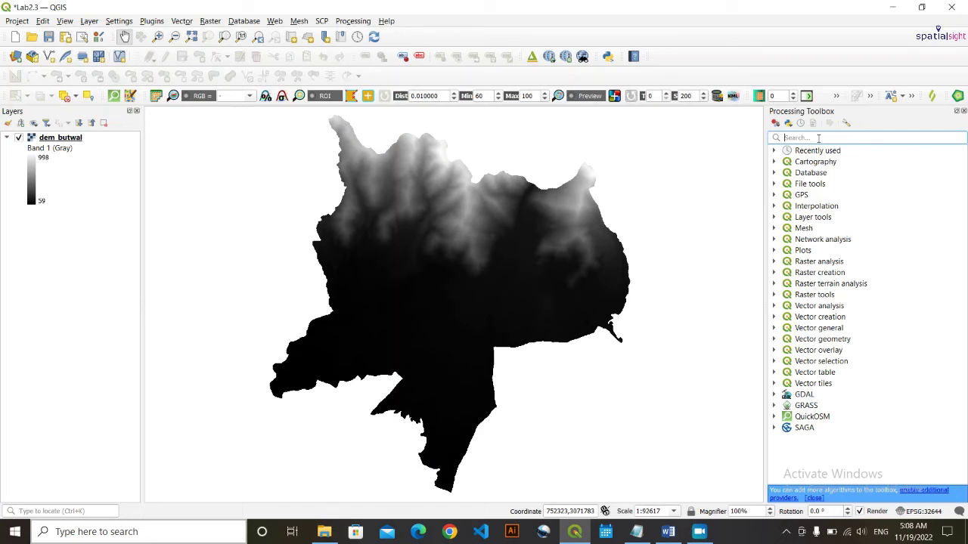
text(as)
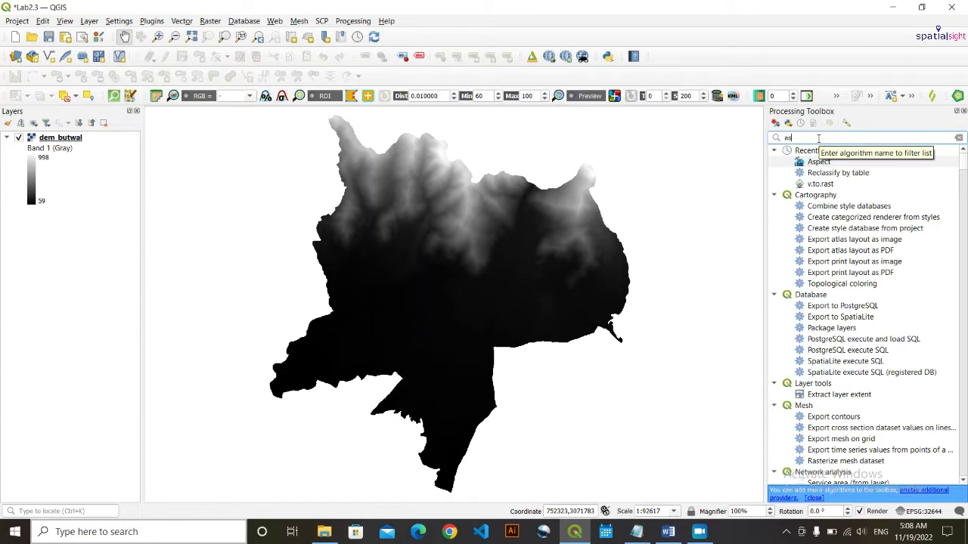
text(pect)
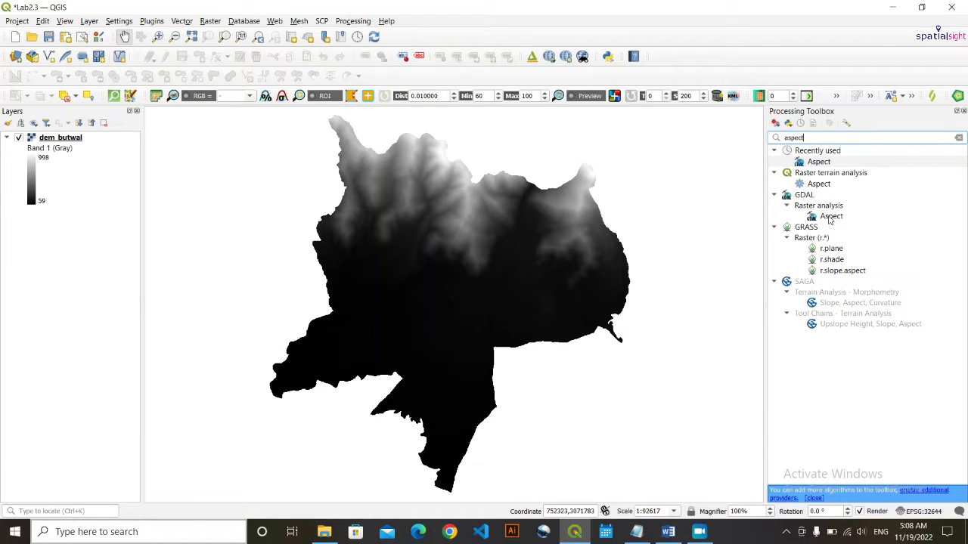
double_click(829, 217)
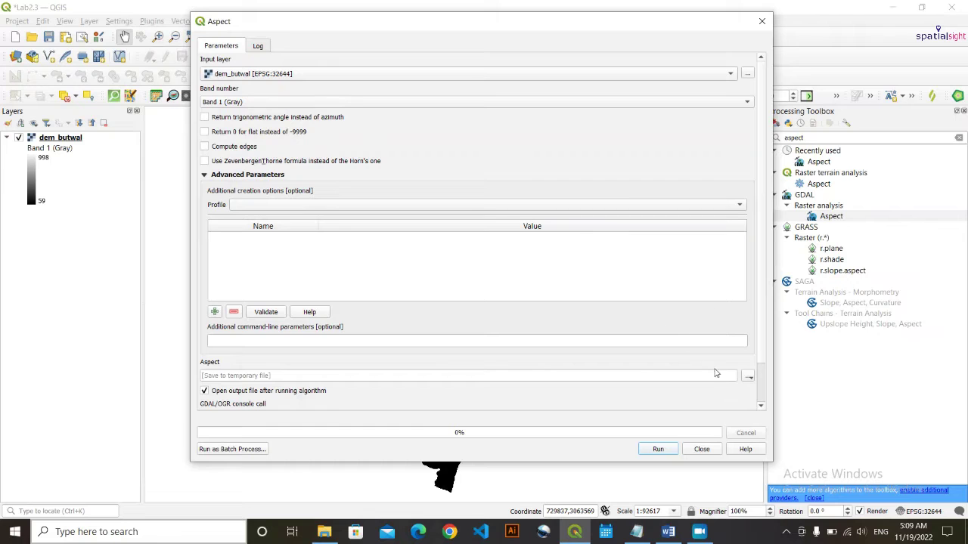
- Set the output to a TIF named aspect_butwal in the Lab2.3 output folder, and run the Aspect tool on dem_butwal
click(749, 376)
click(784, 403)
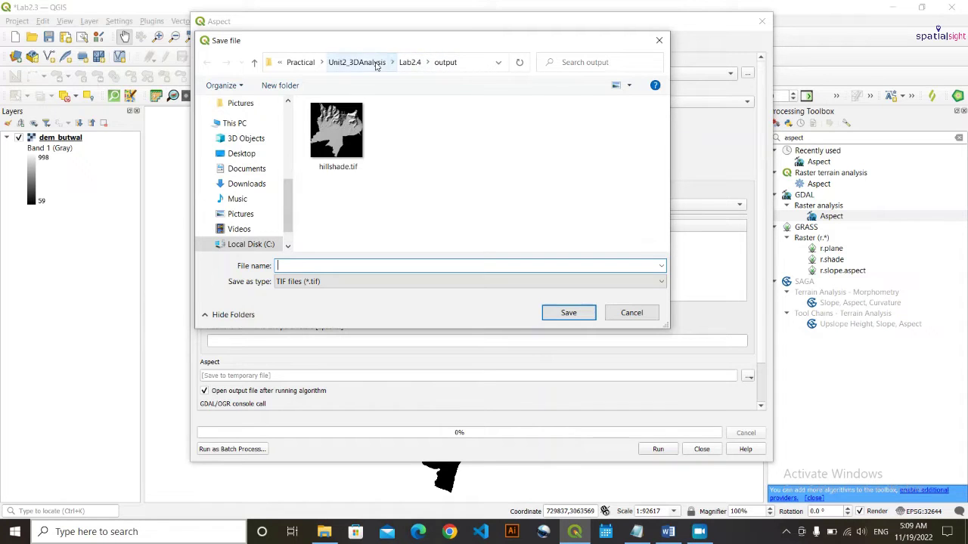
click(376, 64)
double_click(357, 154)
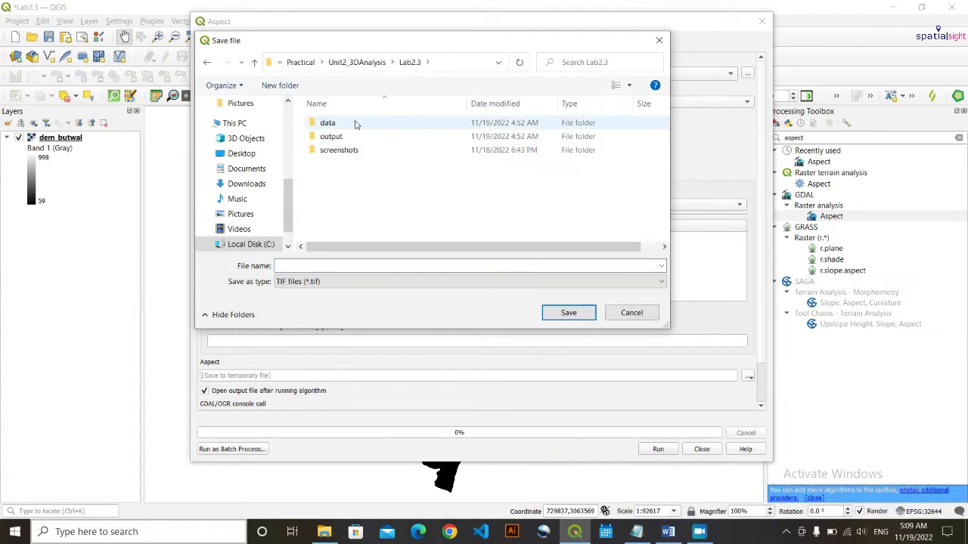
double_click(330, 136)
click(371, 281)
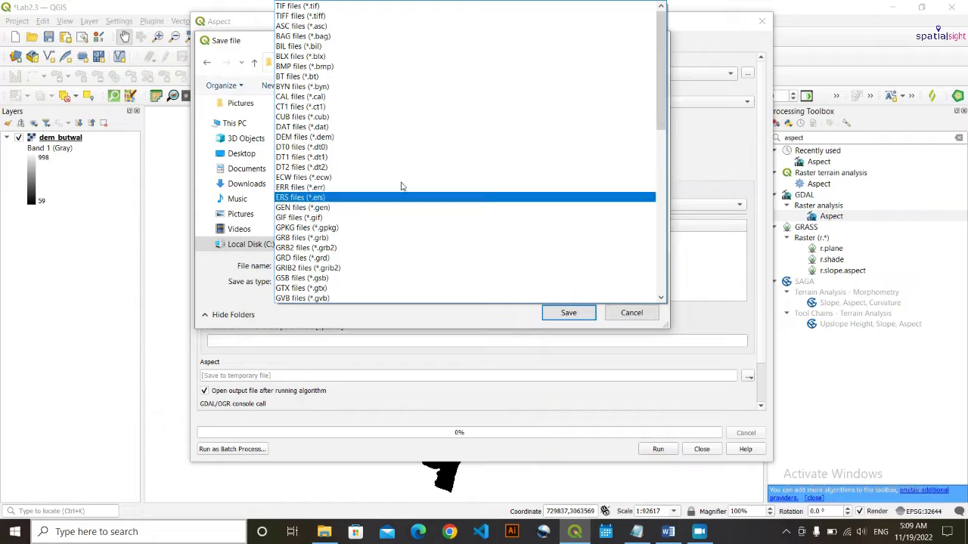
click(485, 311)
click(345, 265)
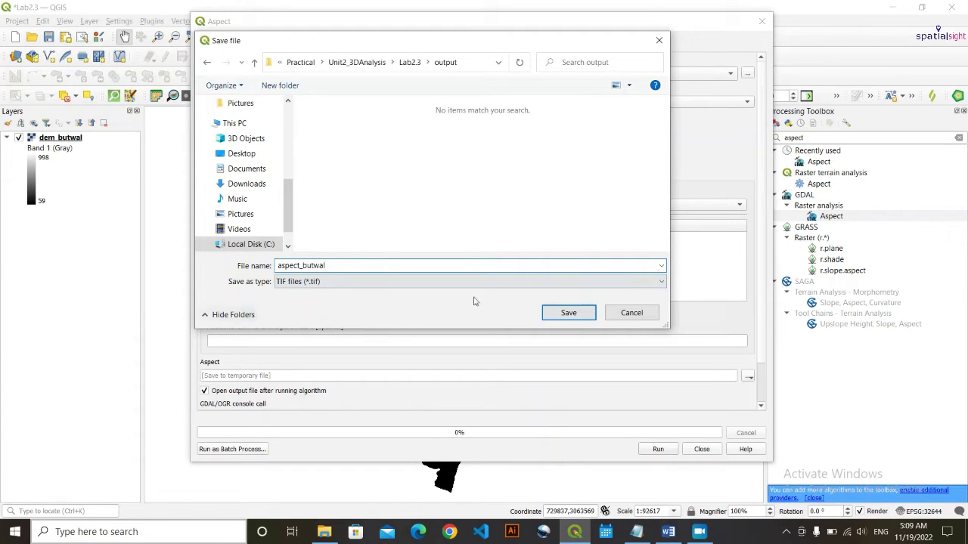
click(583, 314)
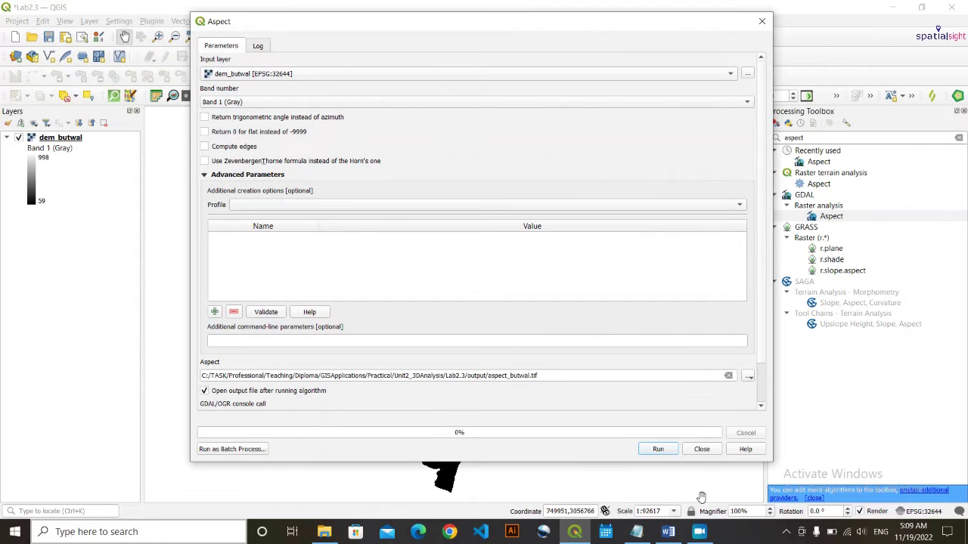
click(663, 452)
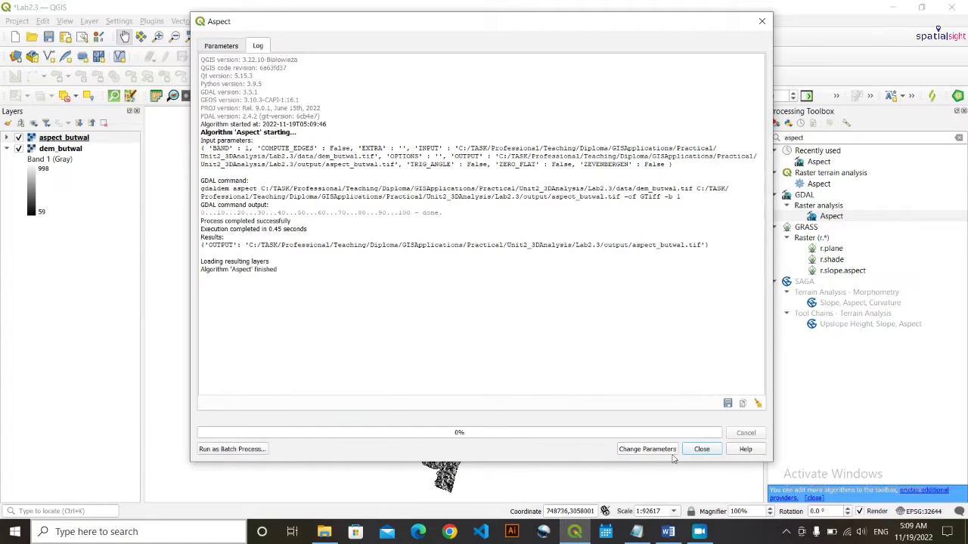
click(703, 449)
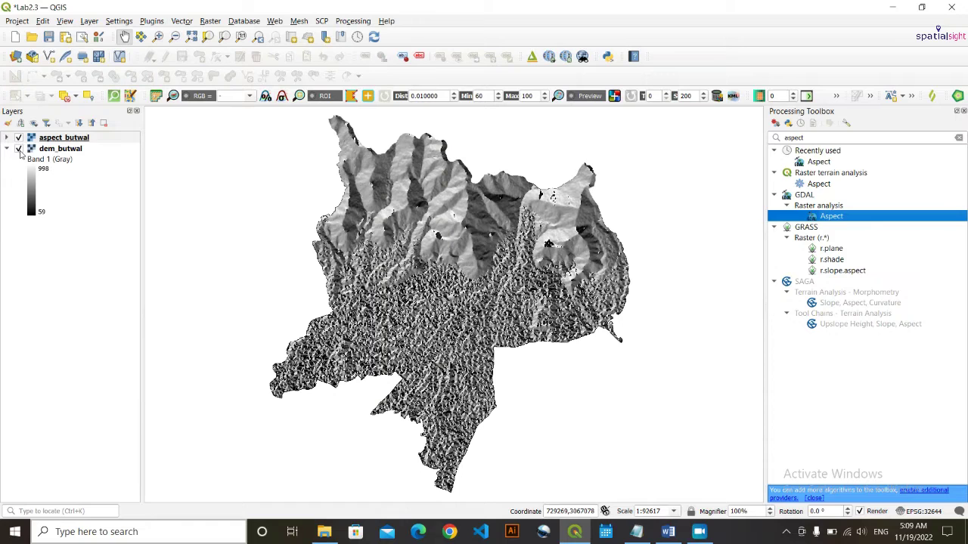
- Hide the dem_butwal layer with its legend collapsed, and expand the legend of aspect_butwal
click(6, 148)
click(18, 148)
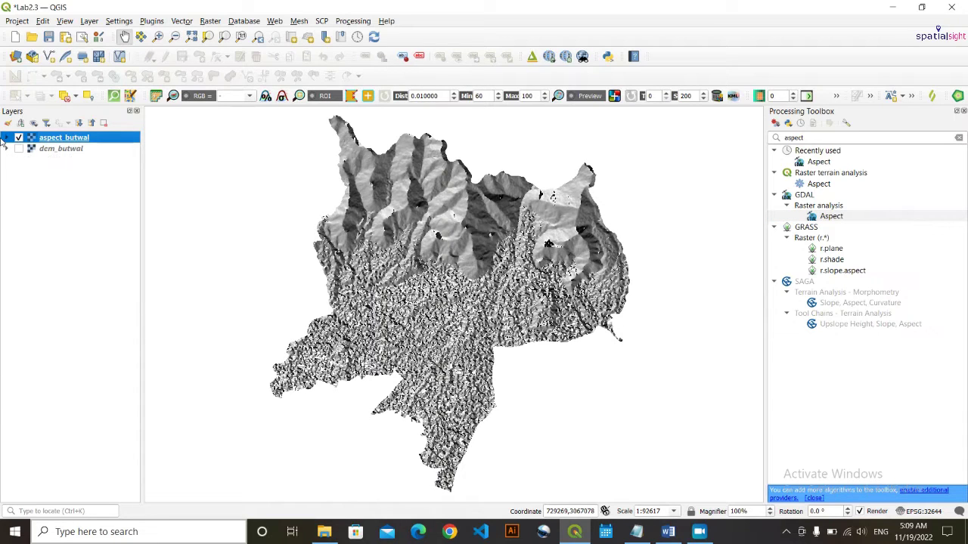
click(7, 138)
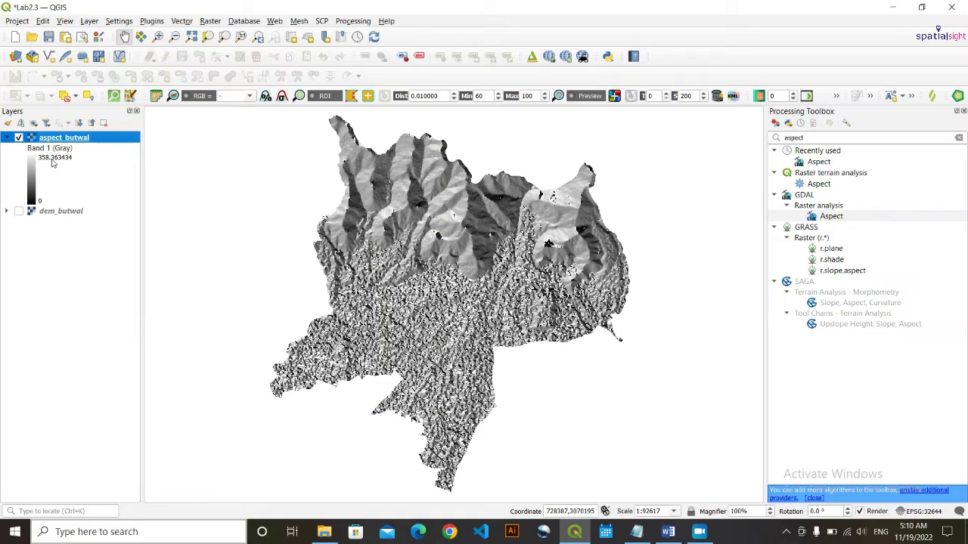
click(62, 308)
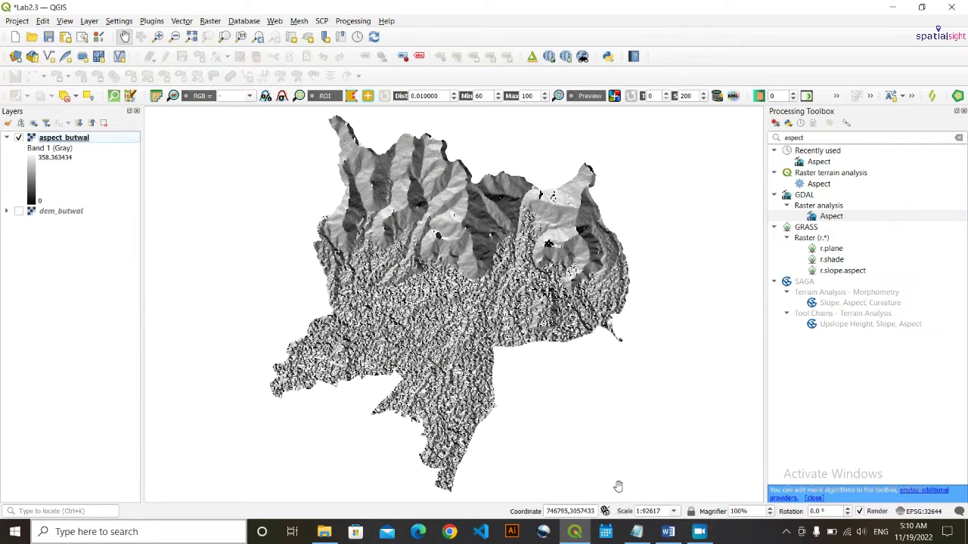
- Switch to the Word document and review the notes on what aspect means and how flat terrain is treated
click(669, 532)
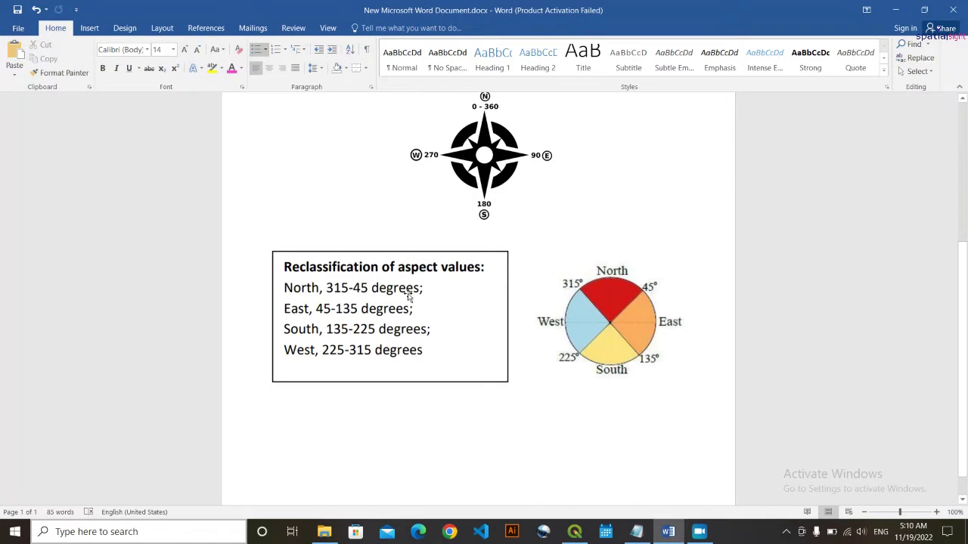
scroll(412, 291, up, 4)
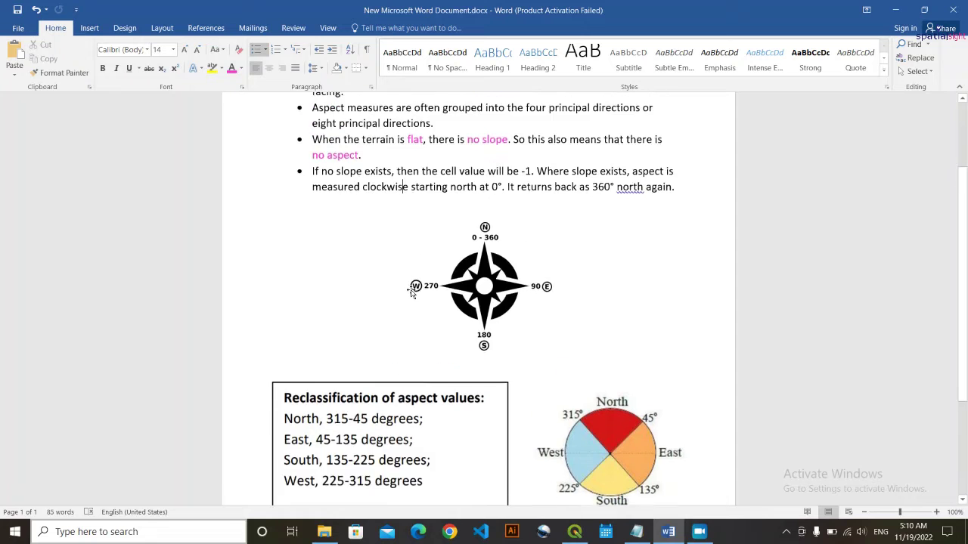
scroll(412, 291, up, 2)
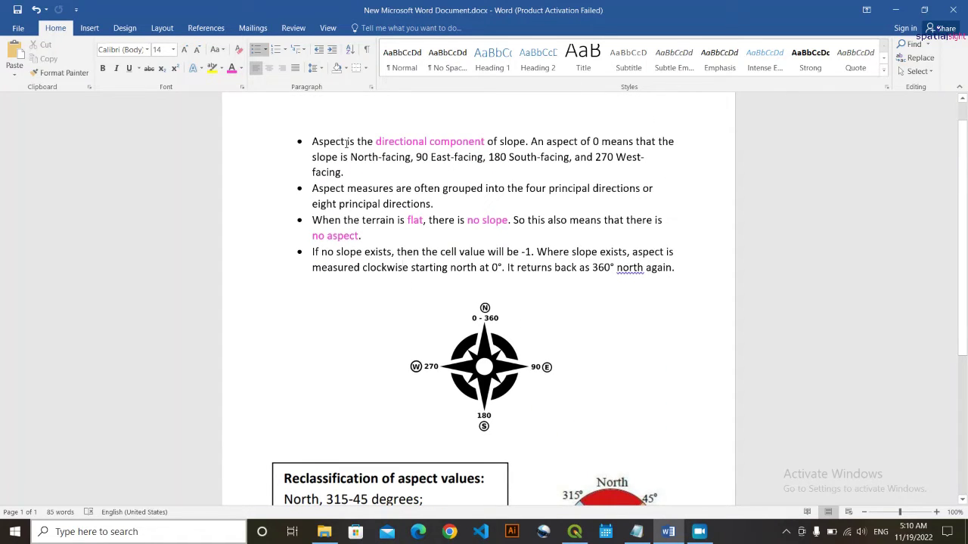
drag(334, 141, 526, 142)
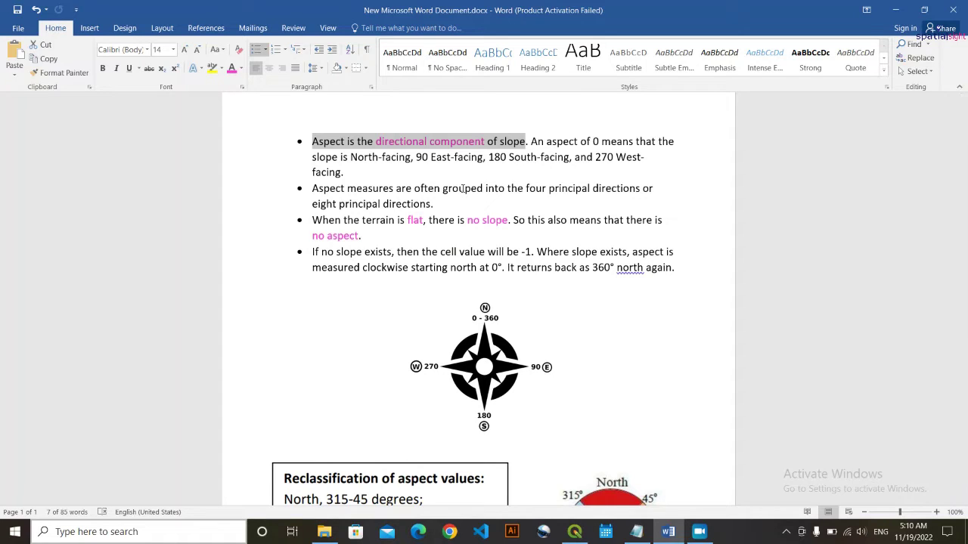
drag(311, 220, 502, 221)
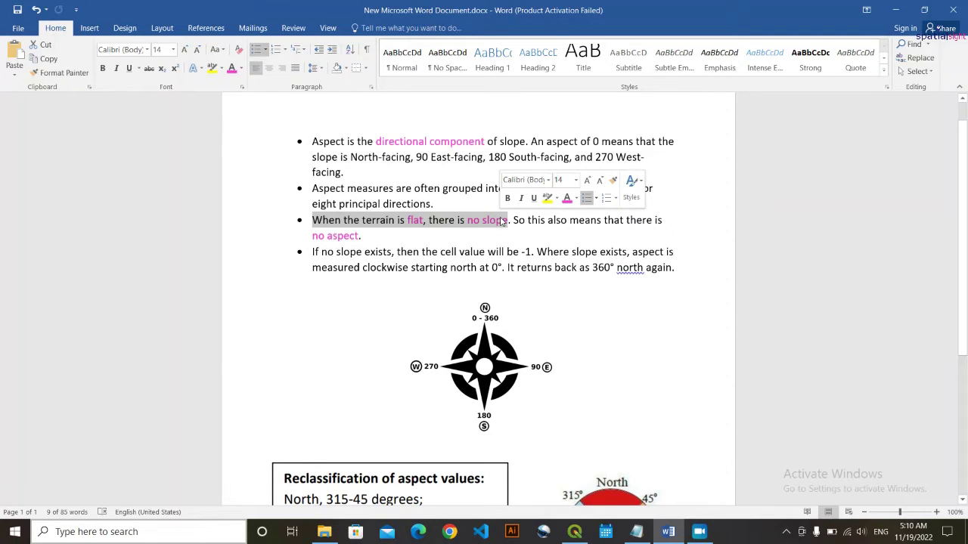
scroll(484, 227, down, 2)
click(335, 191)
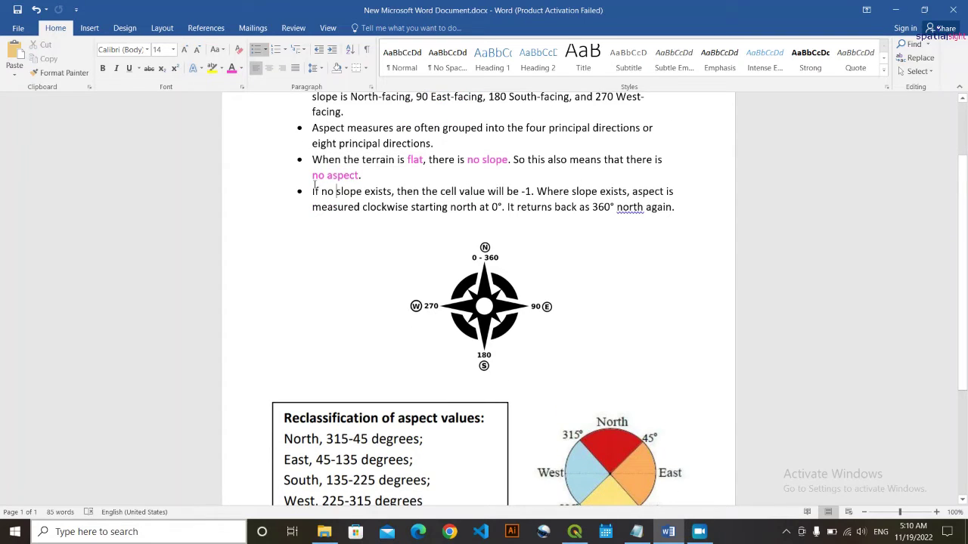
drag(311, 191, 389, 192)
click(313, 191)
drag(313, 191, 534, 191)
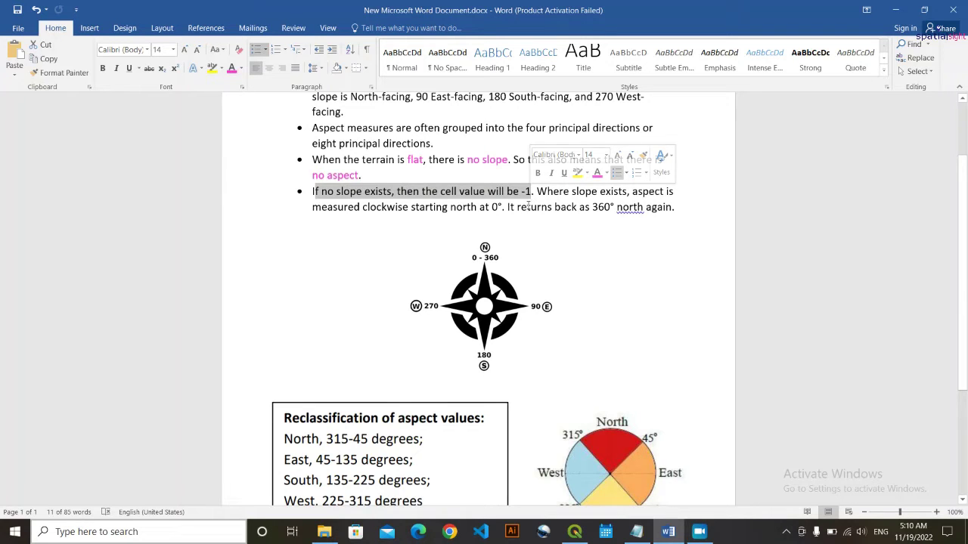
click(427, 226)
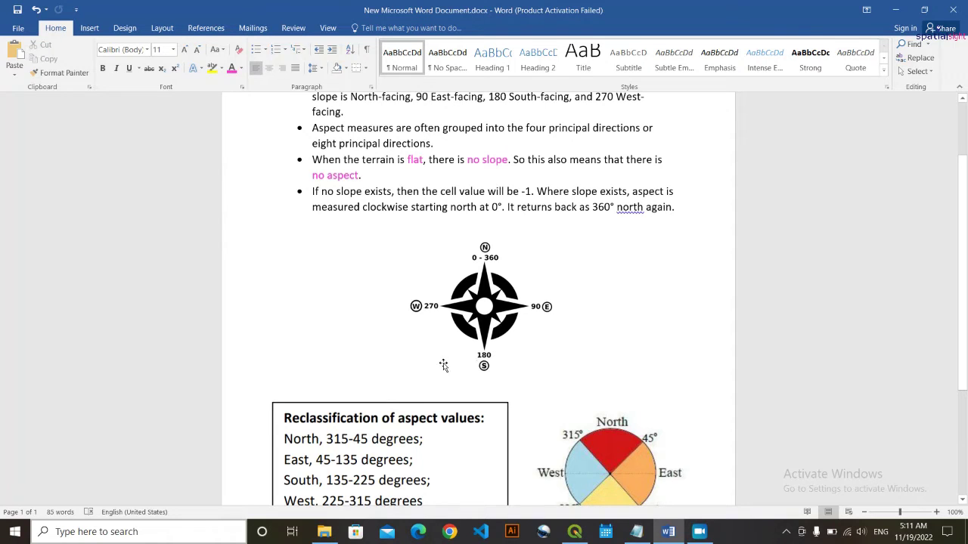
- Examine the compass diagram and the degree ranges for reclassifying aspect values in the notes
scroll(412, 260, down, 5)
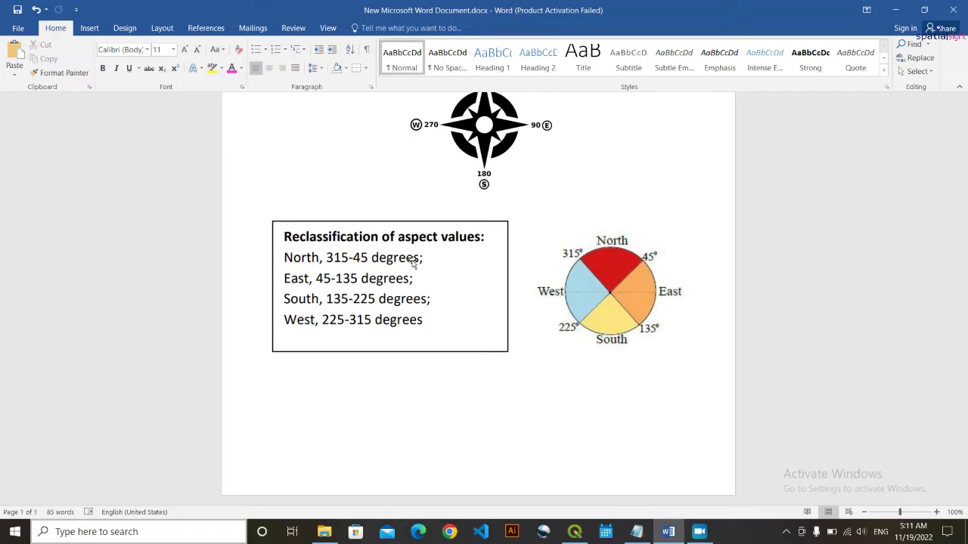
scroll(414, 263, up, 1)
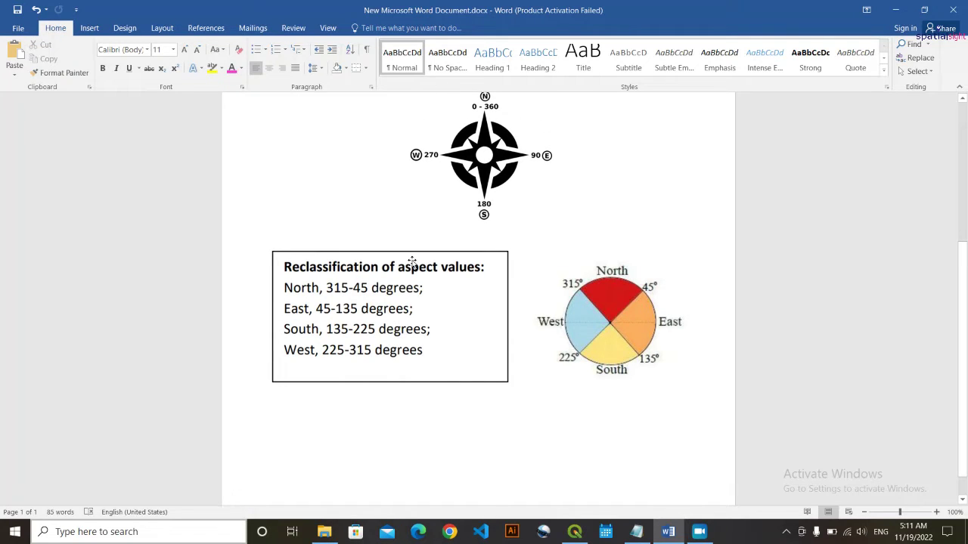
scroll(413, 263, up, 2)
scroll(413, 262, down, 2)
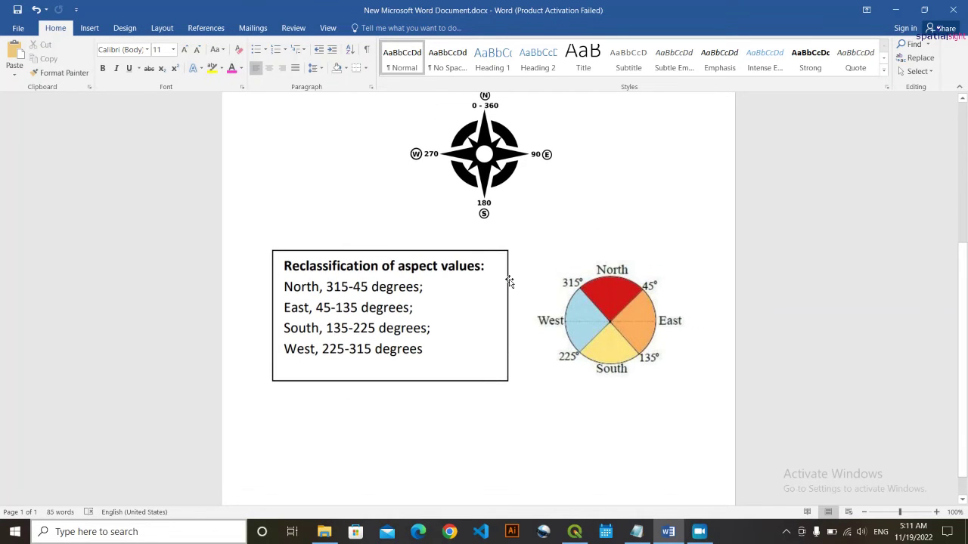
- Return to QGIS and open the Raster Calculator, ready to enter an expression
click(895, 9)
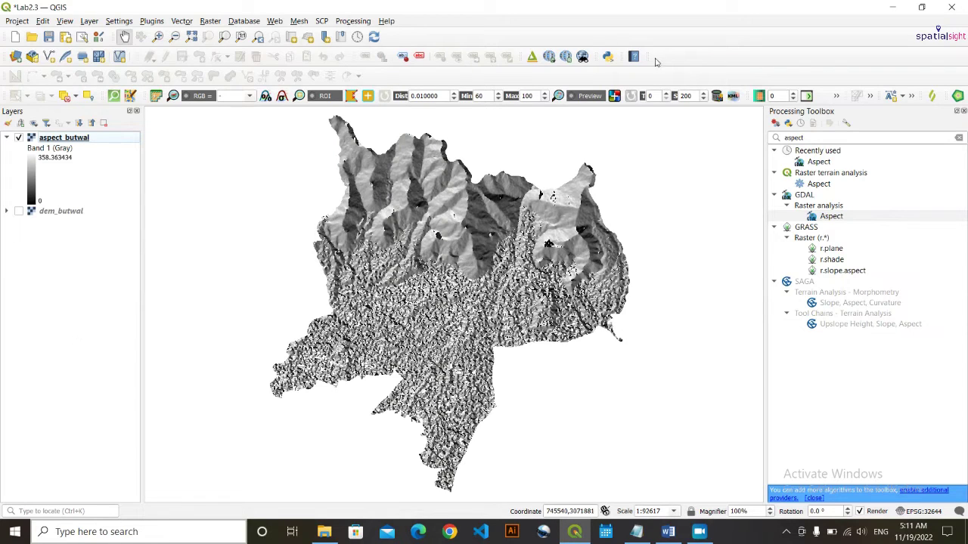
click(211, 21)
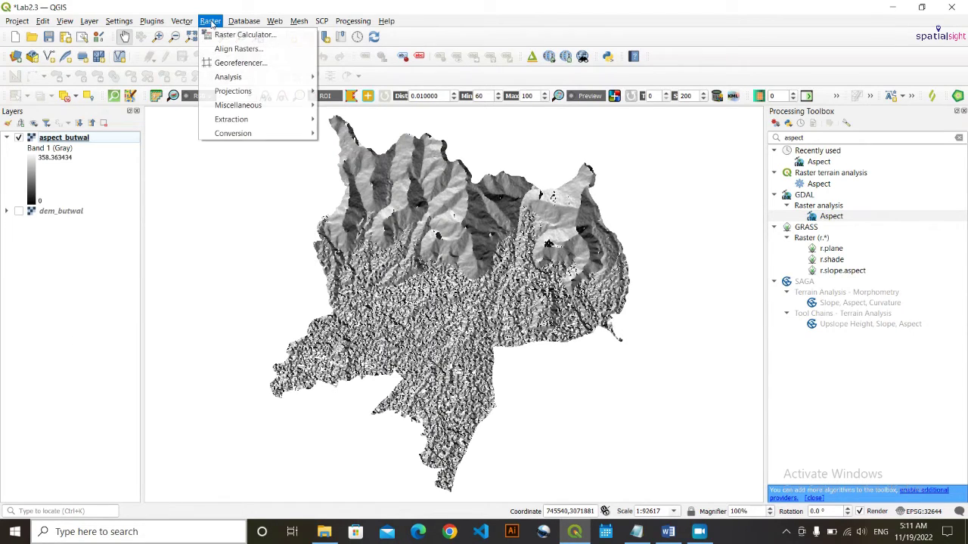
click(238, 36)
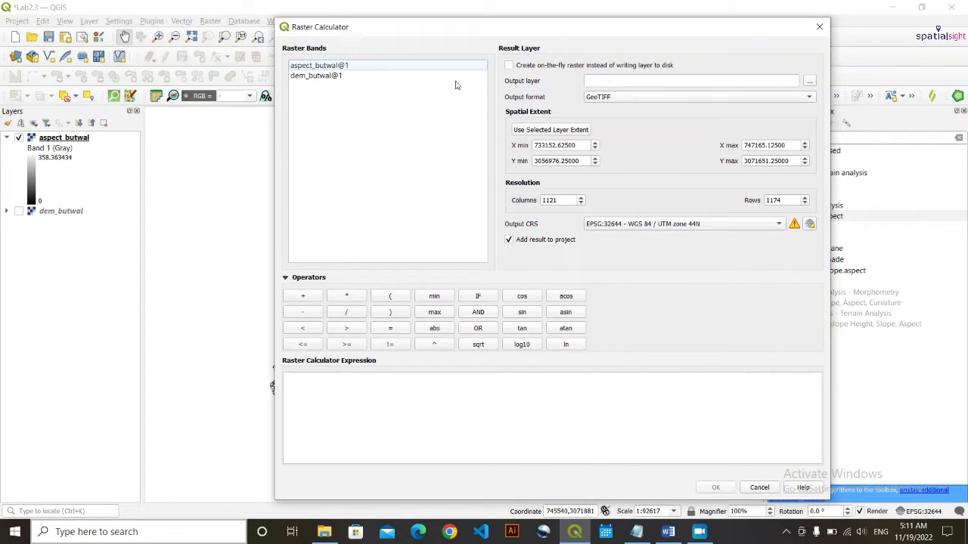
click(334, 389)
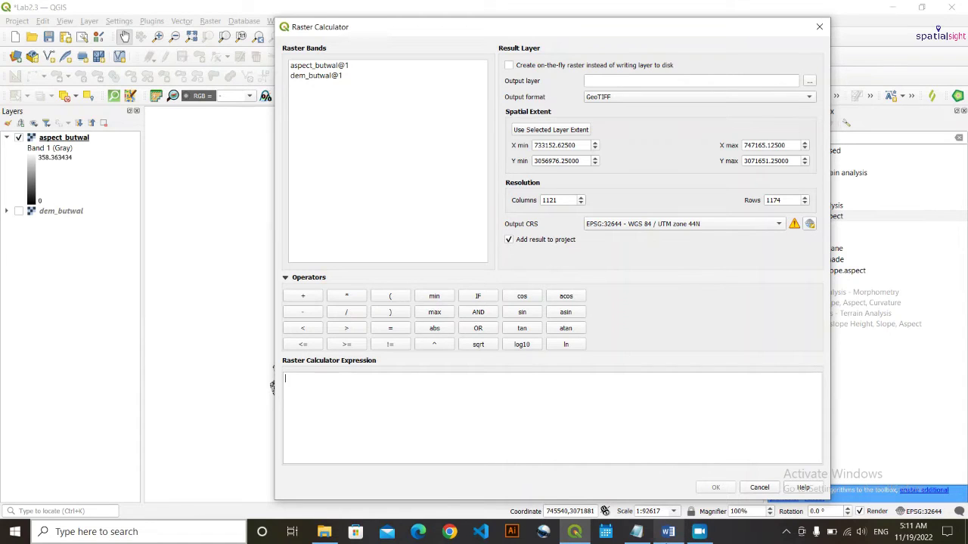
- Copy the full reclassification expression from the Notepad file into the Raster Calculator, coding aspect_butwal@1 directions as 1 to 4 and values below 0 as 0
click(635, 532)
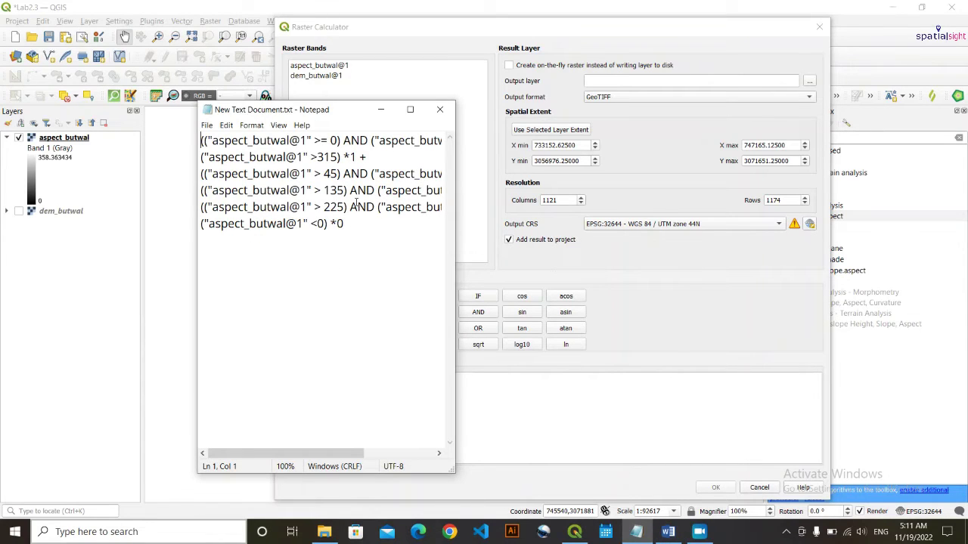
click(361, 229)
key(ctrl+a)
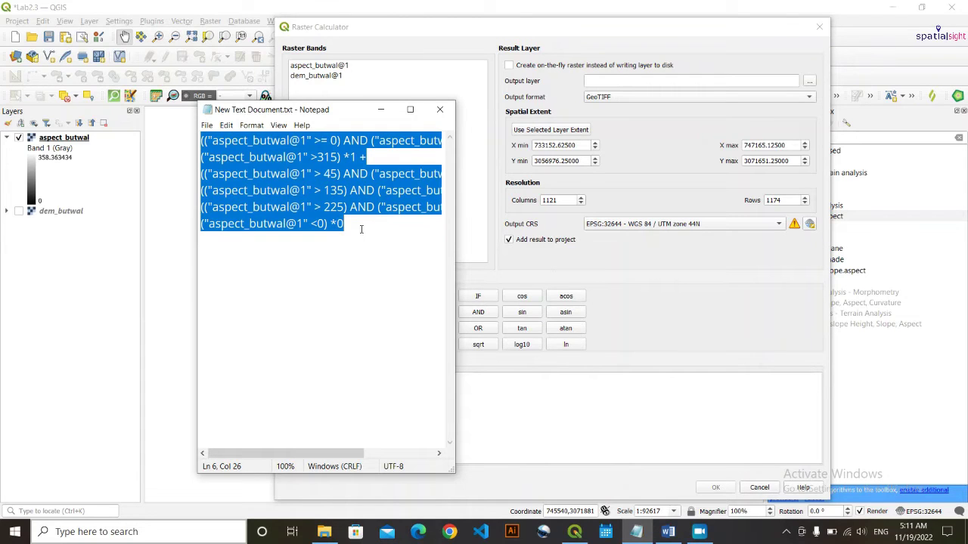
click(391, 112)
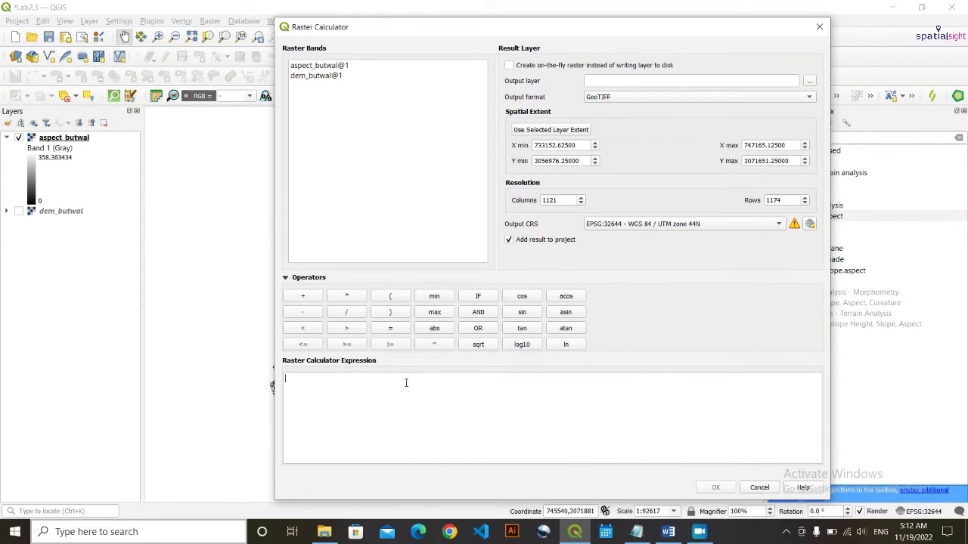
click(325, 388)
text((("aspect_butwal@1" >= 0) AND ("aspect_butwal@1" <=45))*1 + ("aspect_butwal@1" >315) *1 + (("aspect_butwal@1" > 45) AND ("aspect_butwal@1" <=135))*2 + (("aspect_butwal@1" > 135) AND ("aspect_butwal@1" <=225))*3 + (("aspect_butwal@1" > 225) AND ("aspect_butwal@1" <=315))*4 + ("aspect_butwal@1" <0) *0)
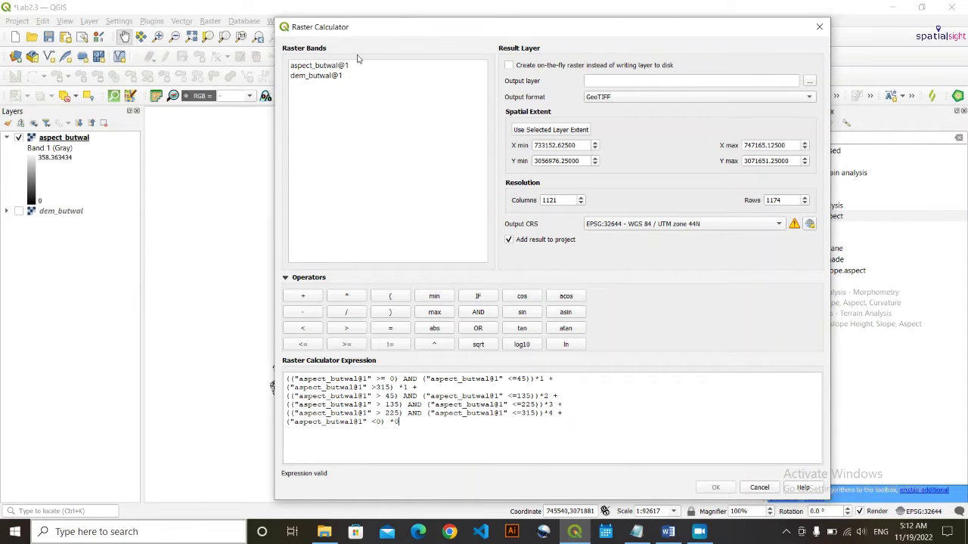
double_click(316, 66)
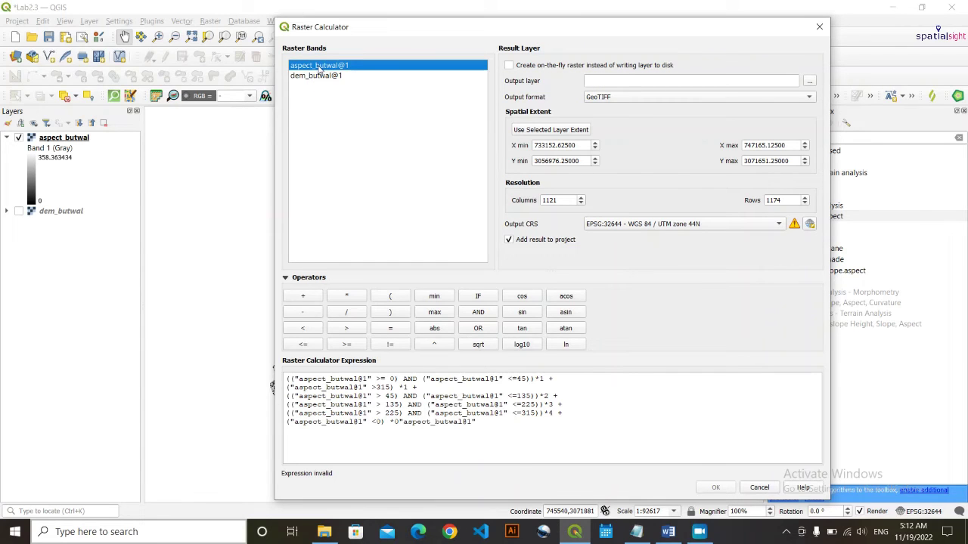
click(473, 424)
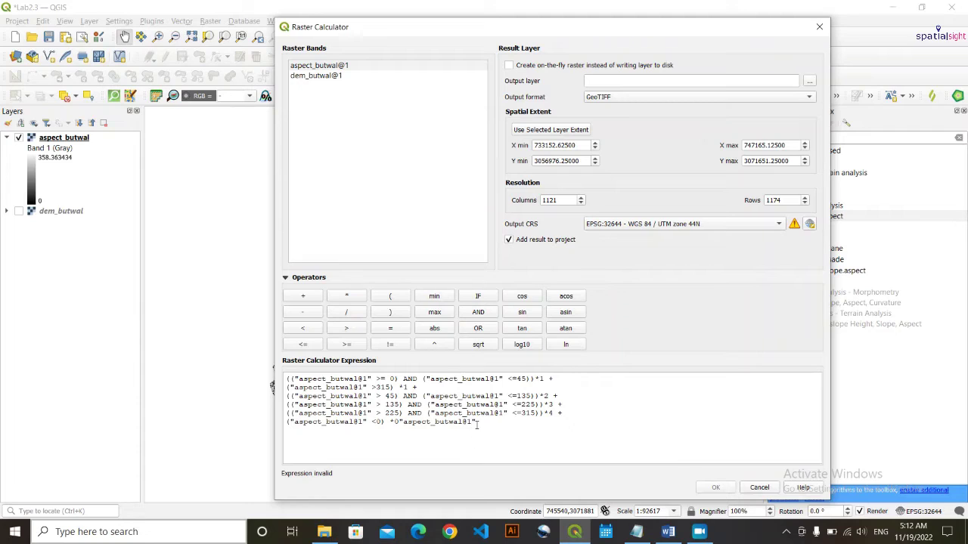
drag(476, 423, 398, 424)
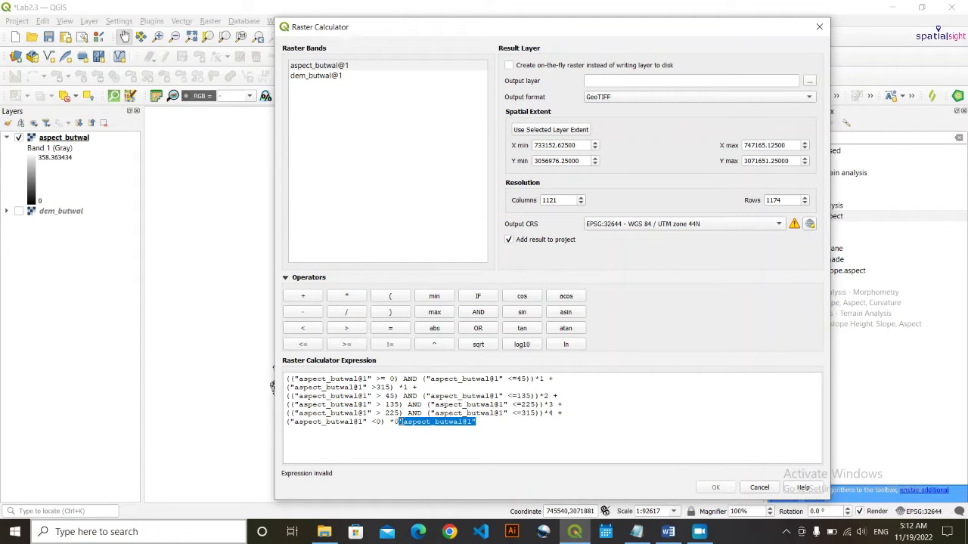
key(Delete)
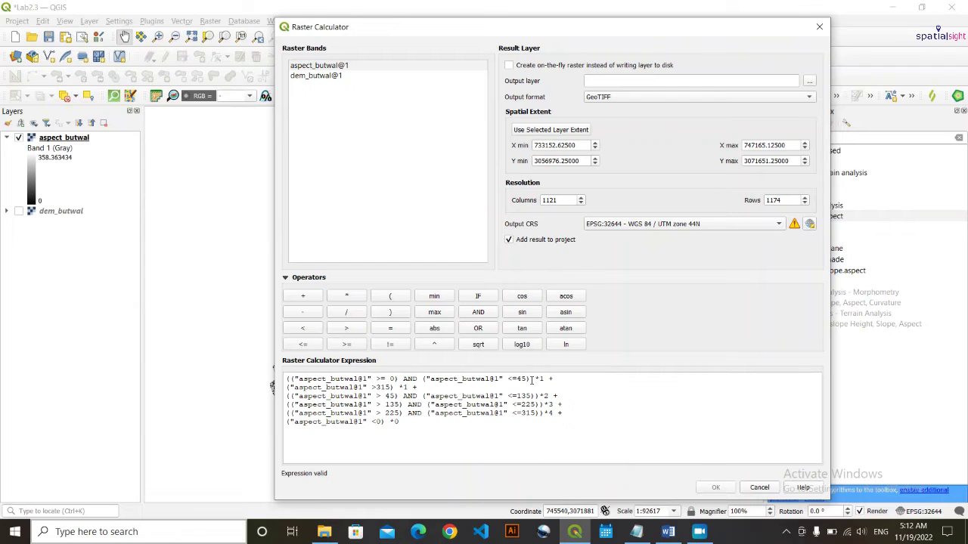
- Compare the North, East, South and West lines of the expression with the degree ranges and direction chart in the Word notes
click(668, 531)
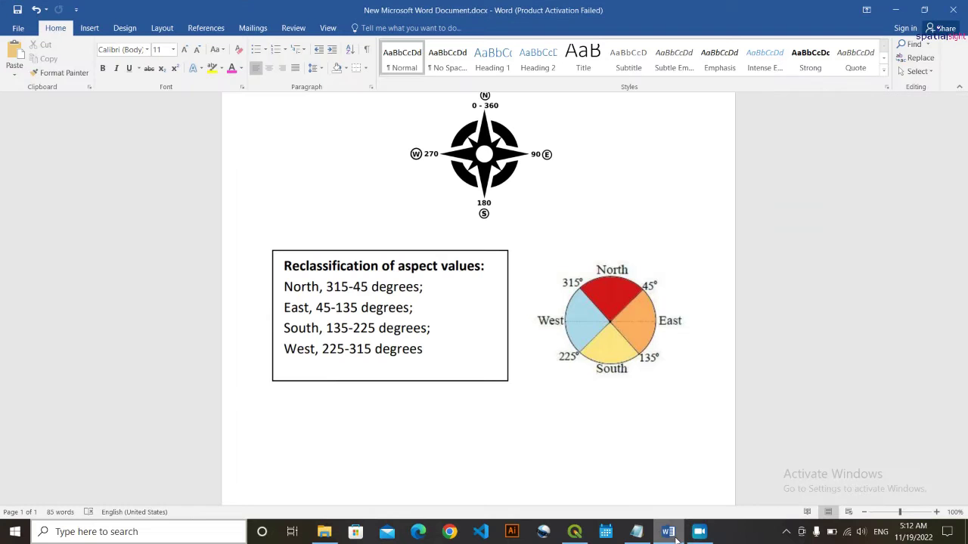
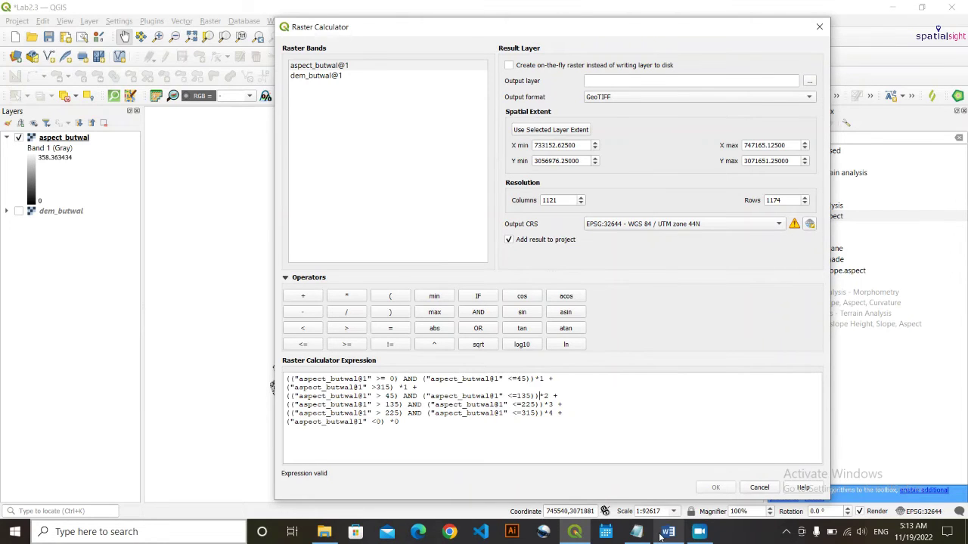
click(668, 532)
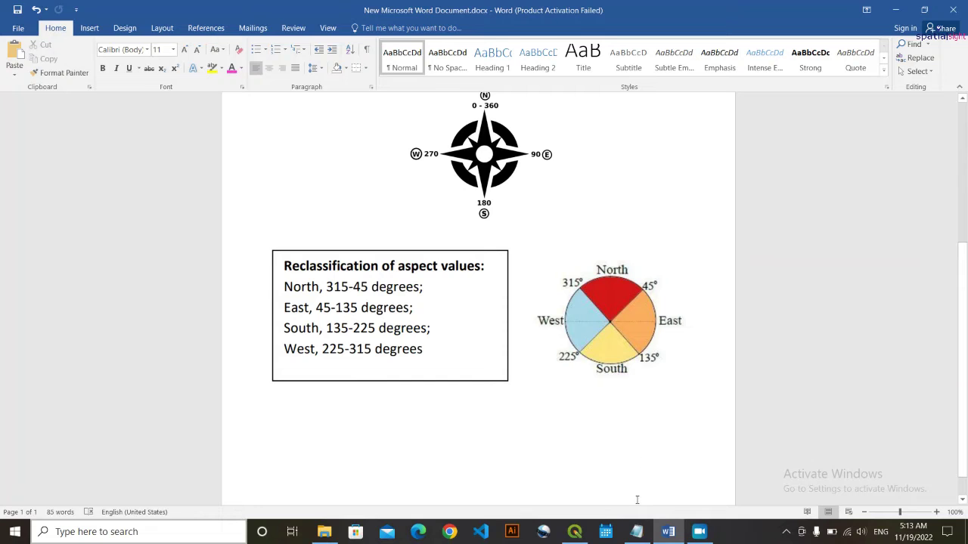
click(666, 528)
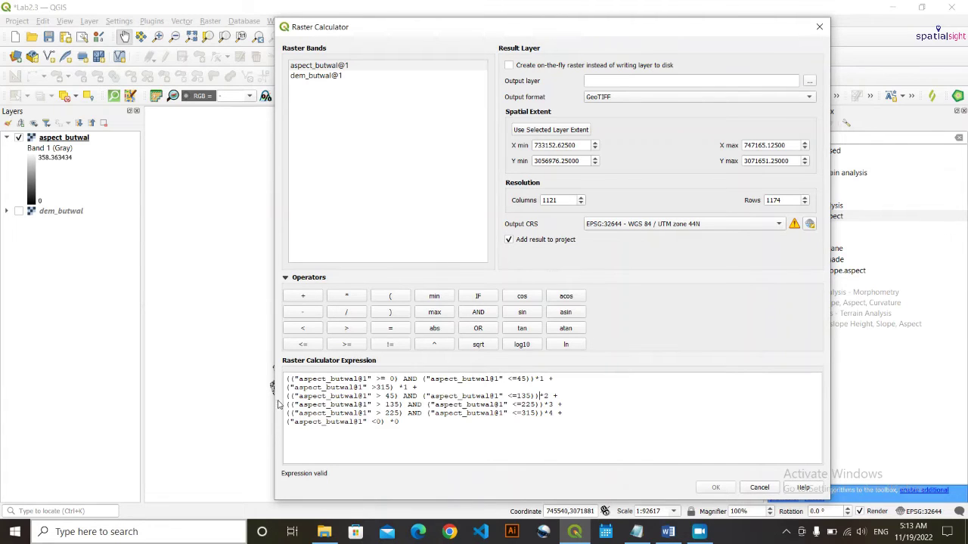
drag(288, 405, 564, 405)
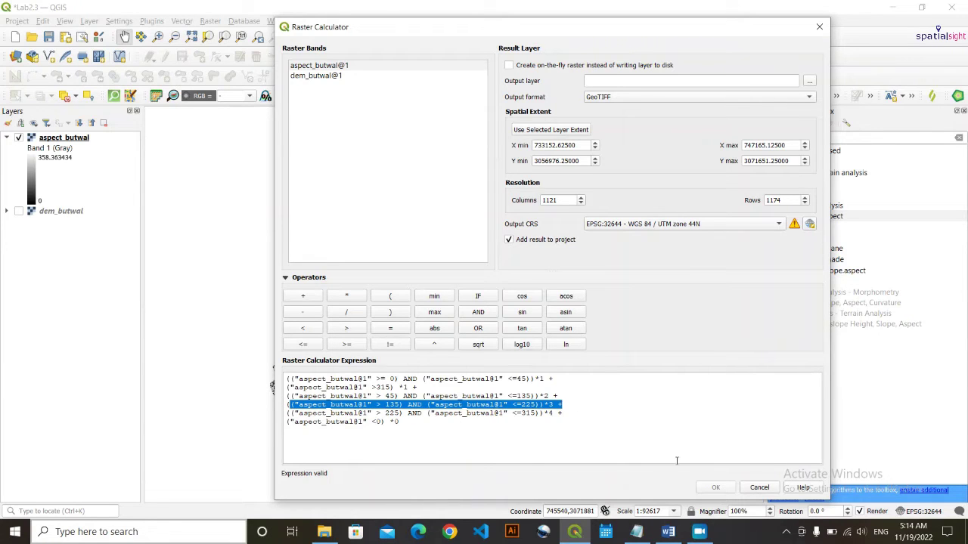
click(669, 532)
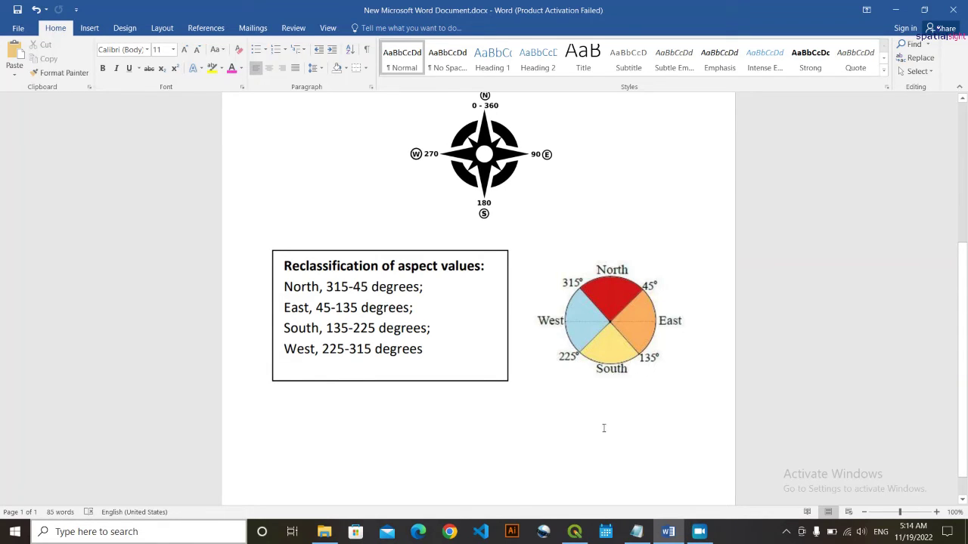
click(665, 531)
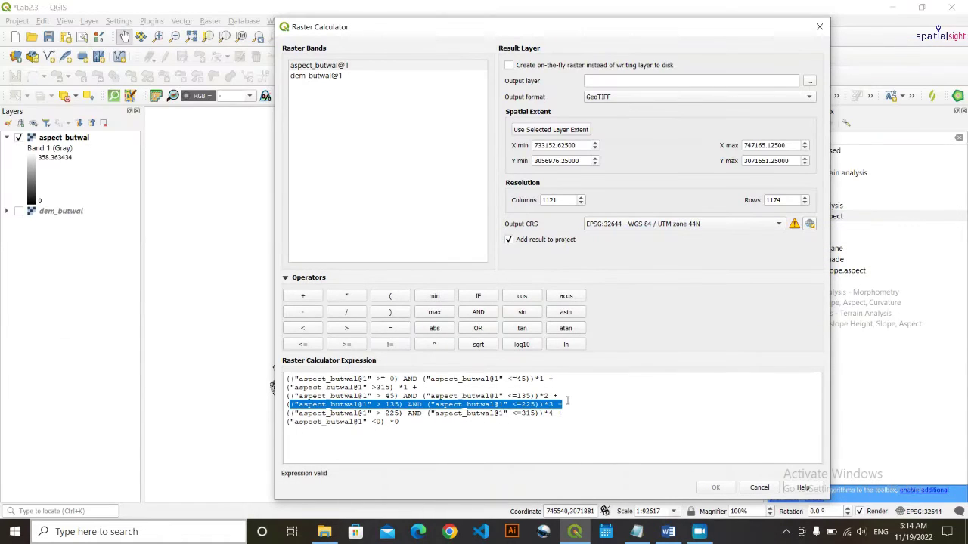
drag(564, 413, 283, 415)
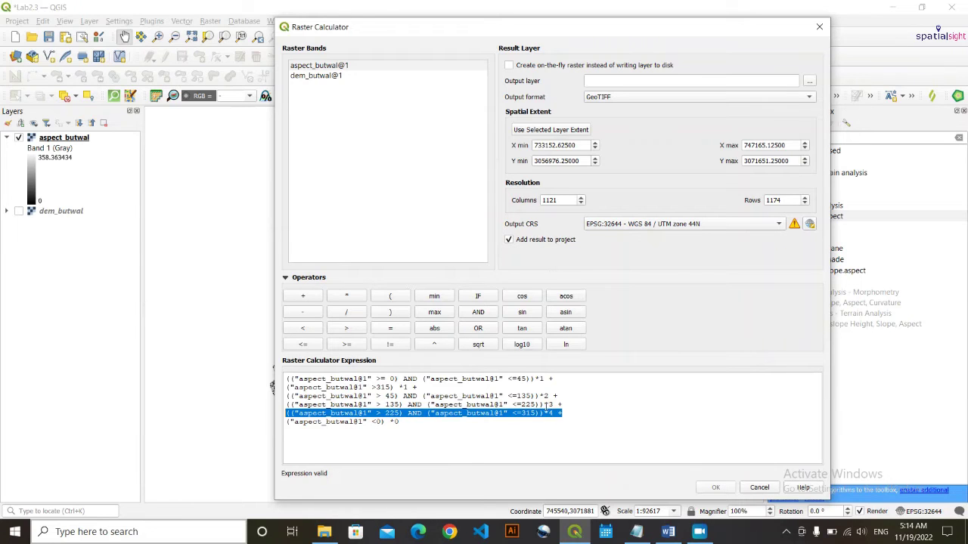
click(665, 530)
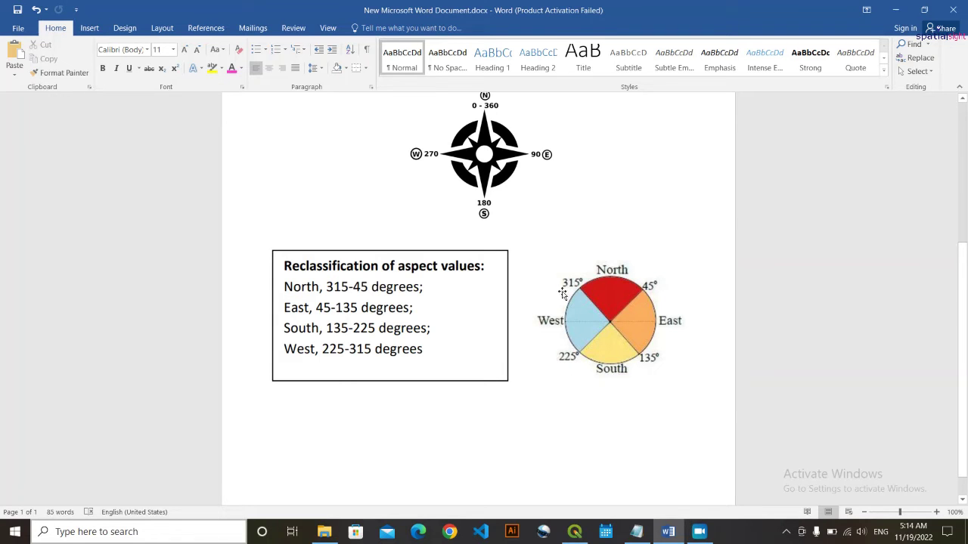
click(658, 534)
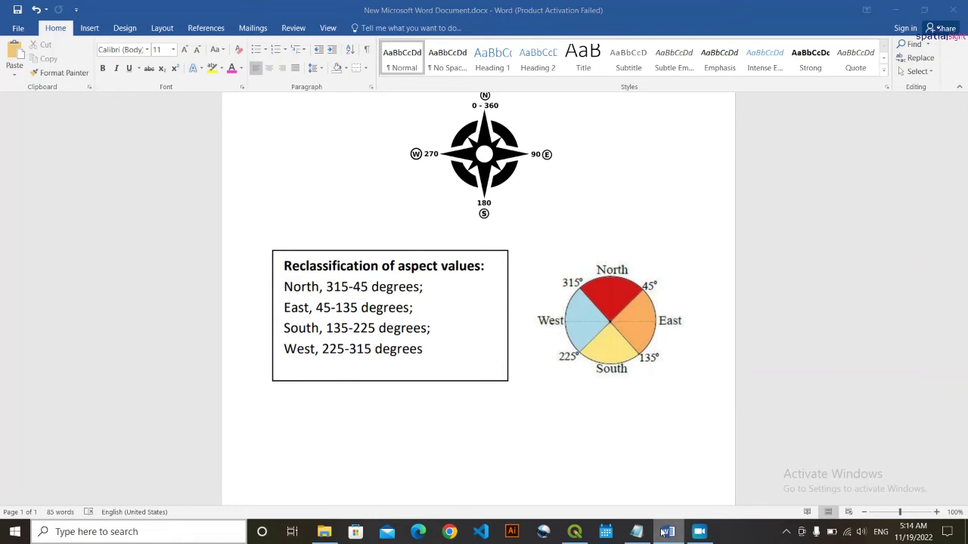
click(576, 413)
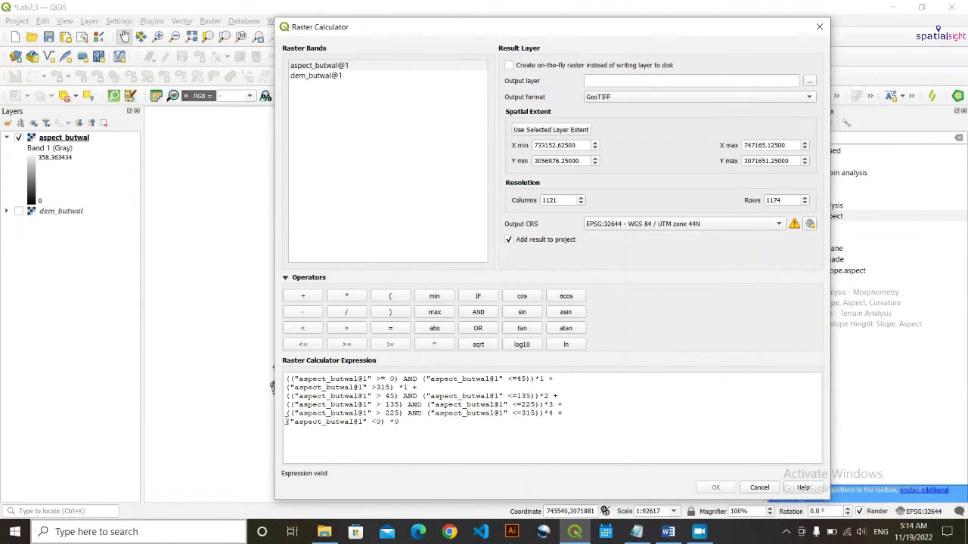
- Examine the last line of the expression, which multiplies aspect values below 0 by 0
drag(286, 422, 353, 437)
click(379, 433)
drag(420, 424, 273, 426)
click(415, 429)
key(shift+Left)
click(368, 434)
key(shift+Home)
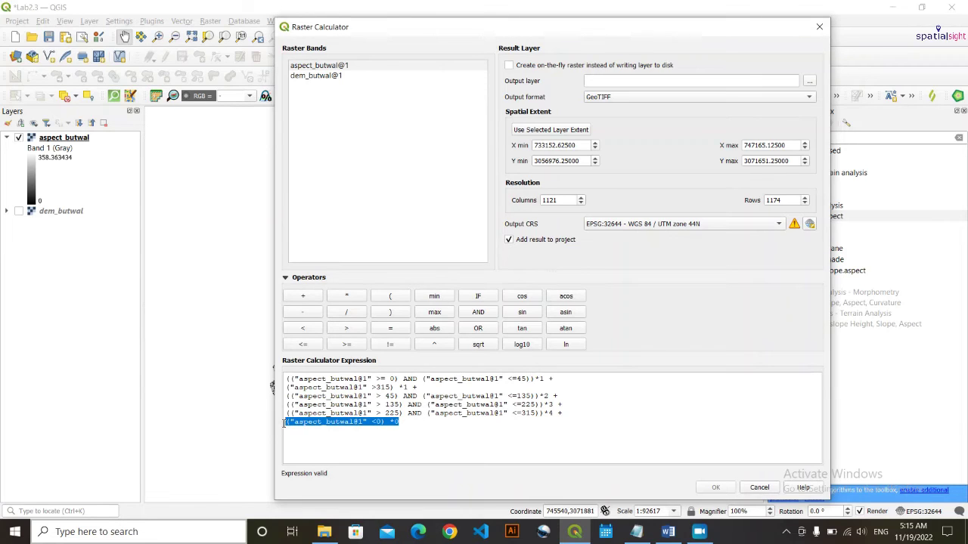
click(411, 422)
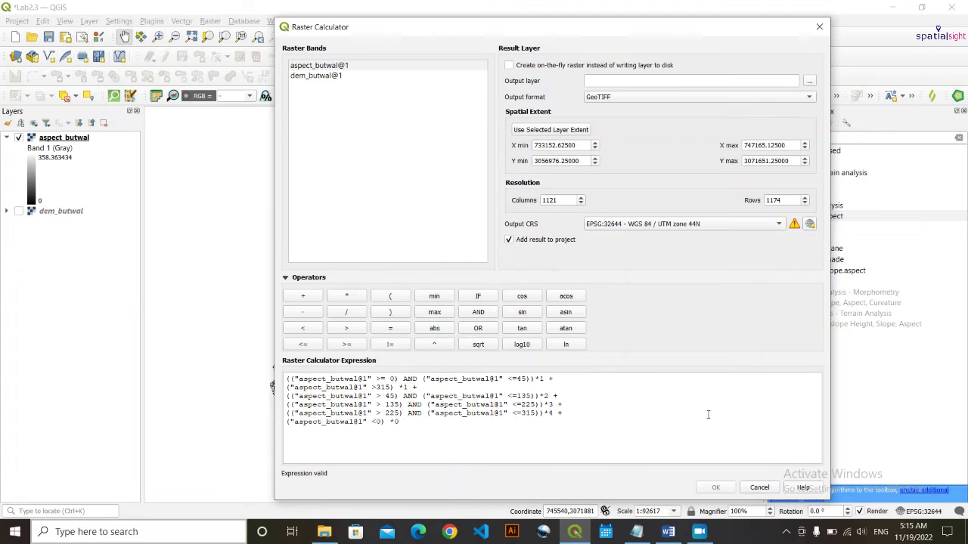
- Set the output layer to ReclassifyAspect in the Lab2.3 output folder and run the raster calculation
click(809, 81)
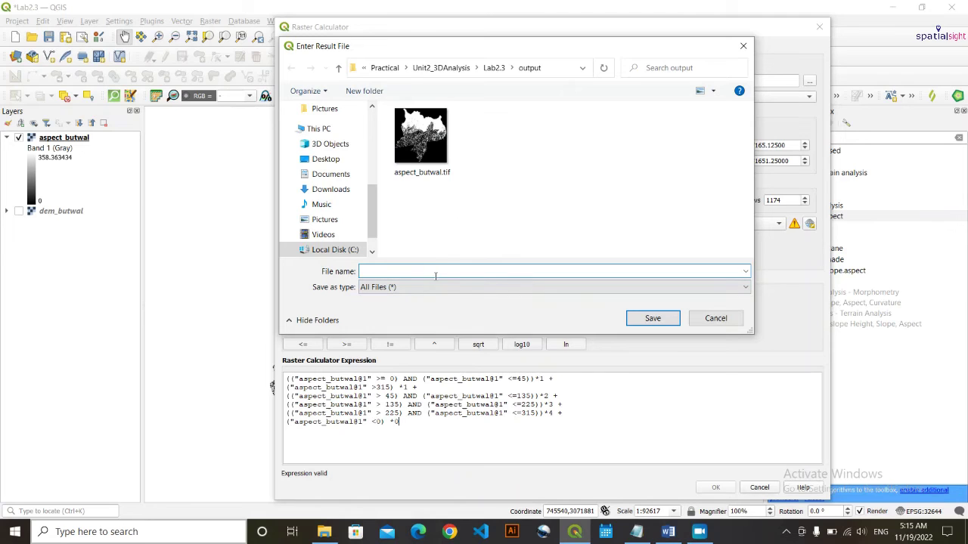
text(ReclassifyAspect)
key(Return)
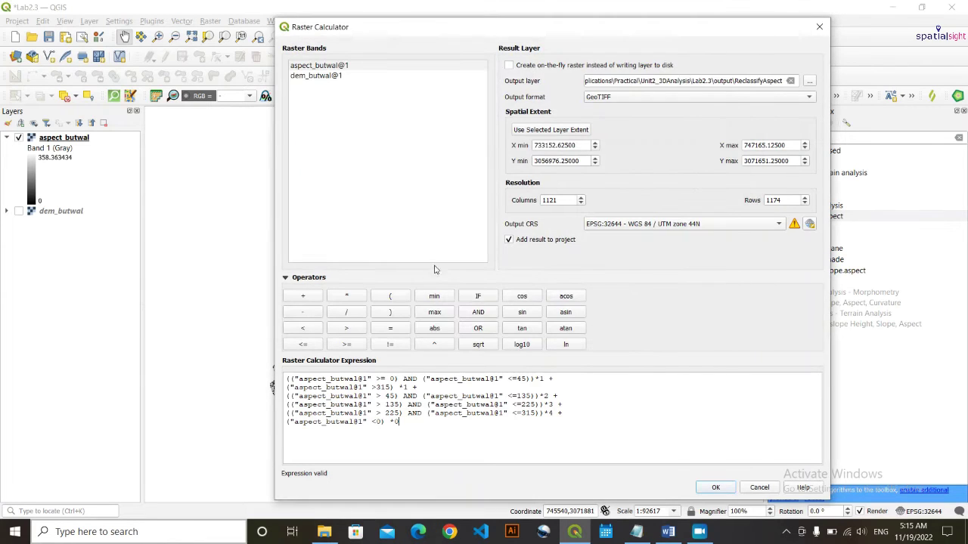
click(715, 488)
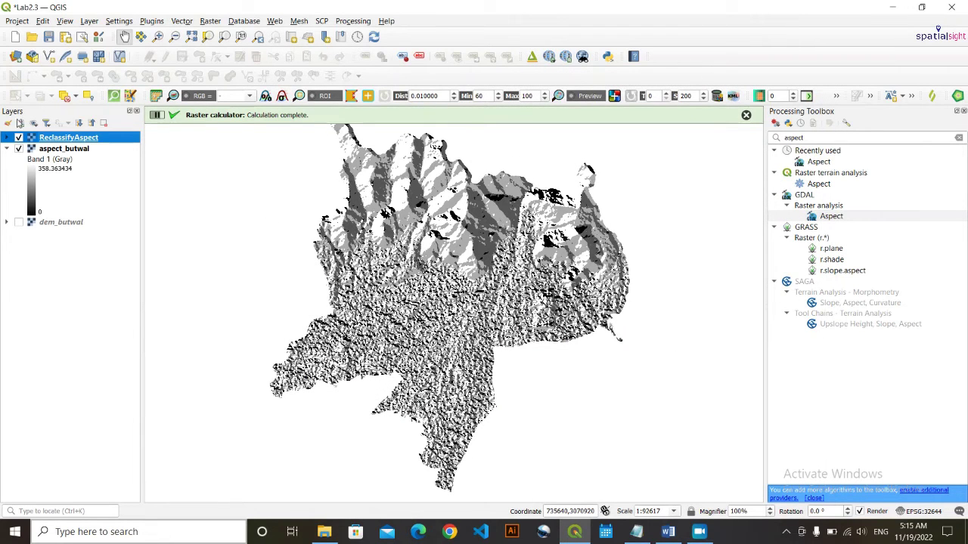
- Hide the aspect_butwal layer with its legend collapsed, and expand the legend of ReclassifyAspect
click(18, 149)
click(7, 148)
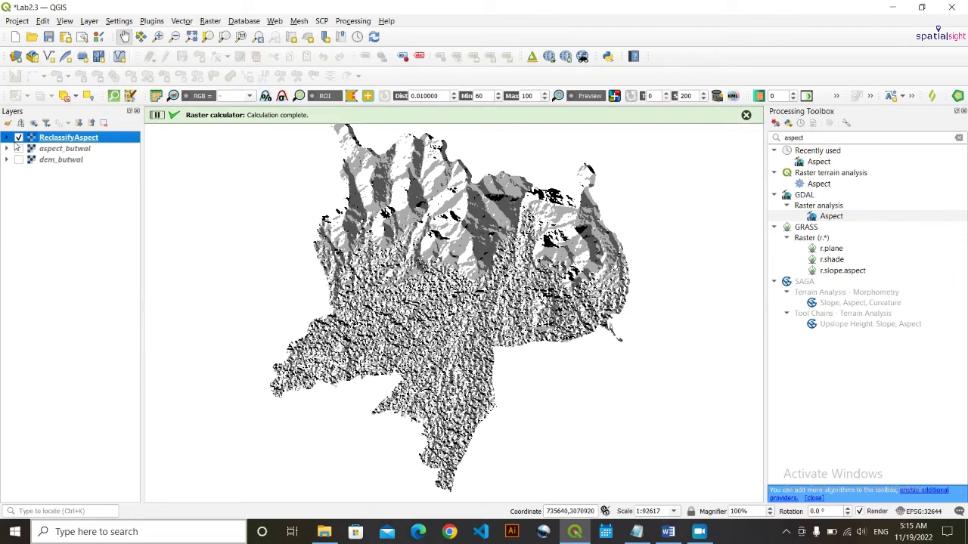
click(7, 137)
click(60, 307)
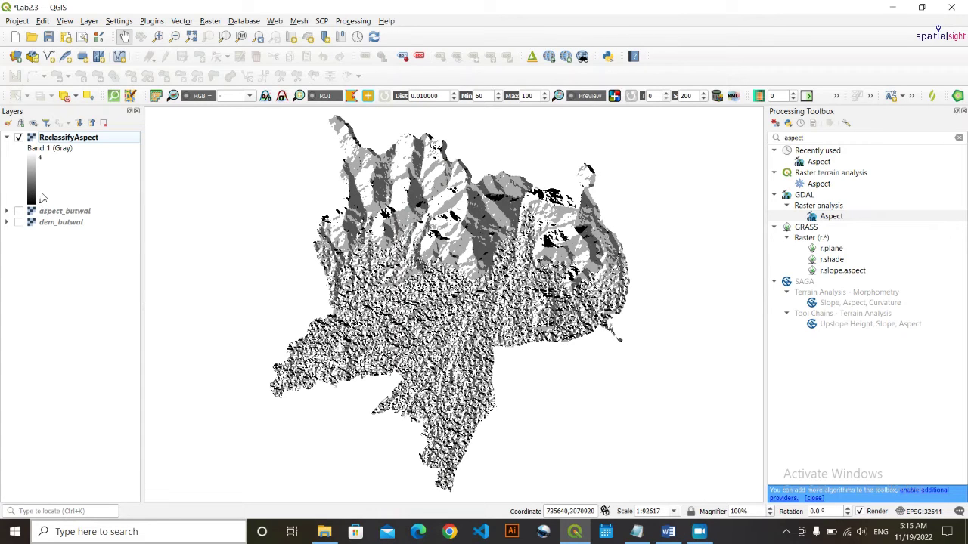
- Switch to the Notepad file, review the class code assigned to each aspect range, and return to QGIS
click(637, 531)
click(428, 285)
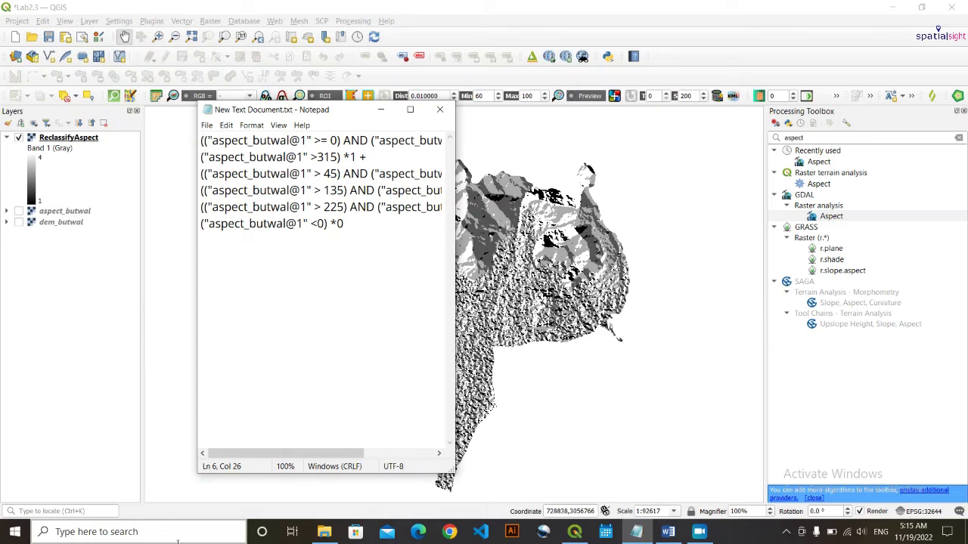
drag(304, 454, 374, 456)
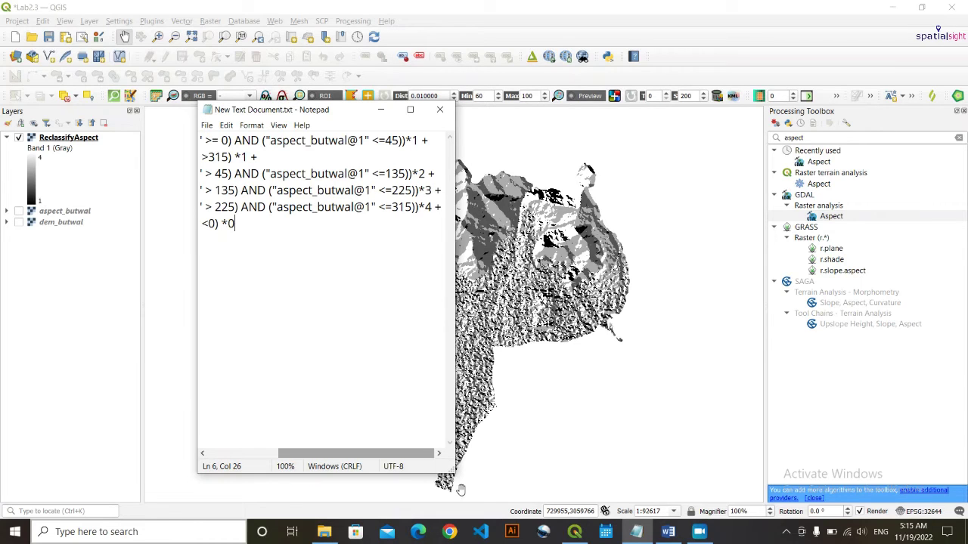
key(Left)
key(Left)
key(Left)
key(Left)
key(Left)
key(Left)
key(Left)
key(Left)
key(Left)
key(Left)
click(381, 110)
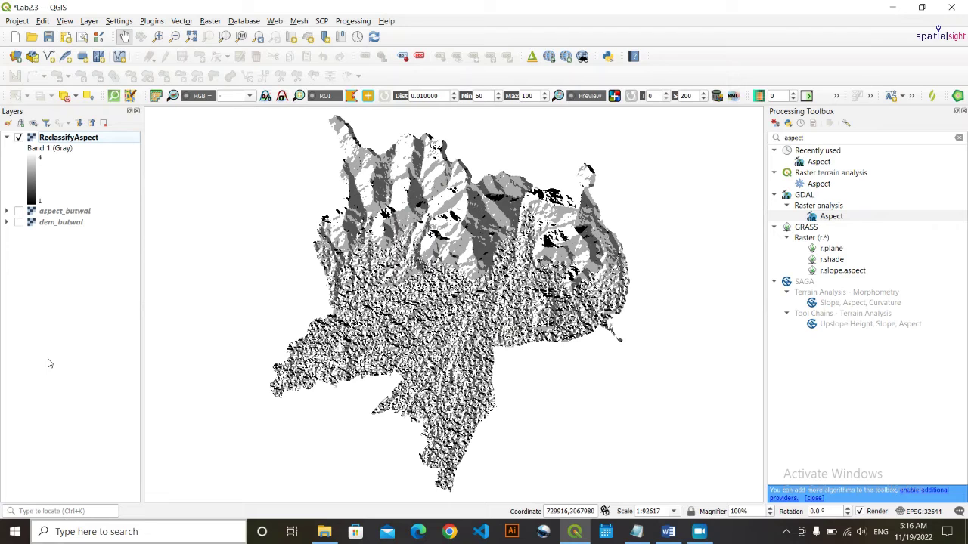
- View the symbology settings in the ReclassifyAspect layer properties and close them
double_click(83, 139)
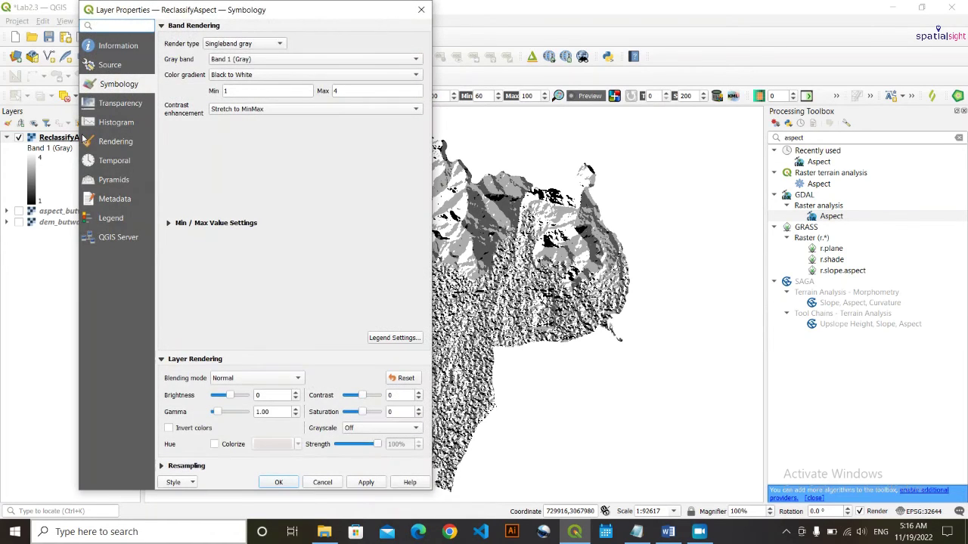
click(421, 9)
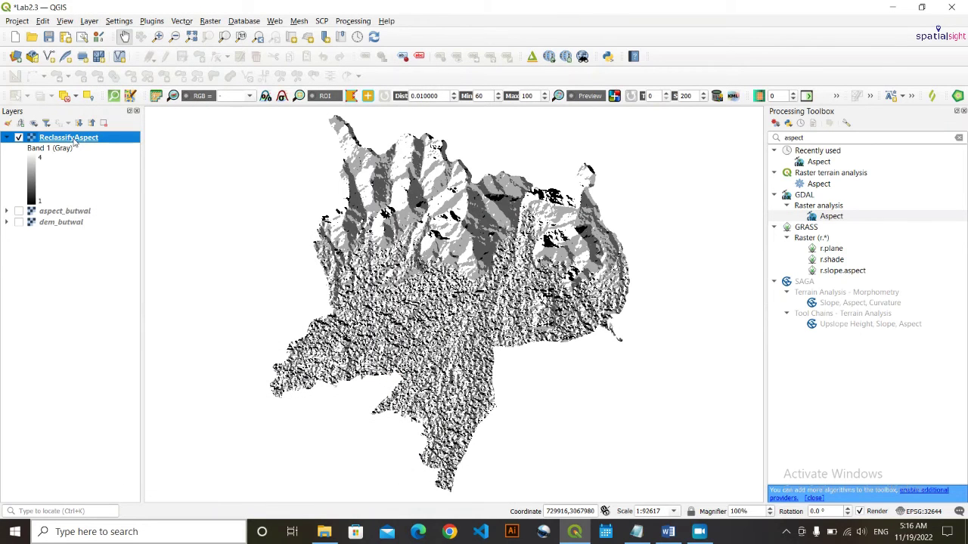
- Render ReclassifyAspect as Paletted/Unique values with random colors, classify its Band 1 values, and apply the symbology
double_click(74, 141)
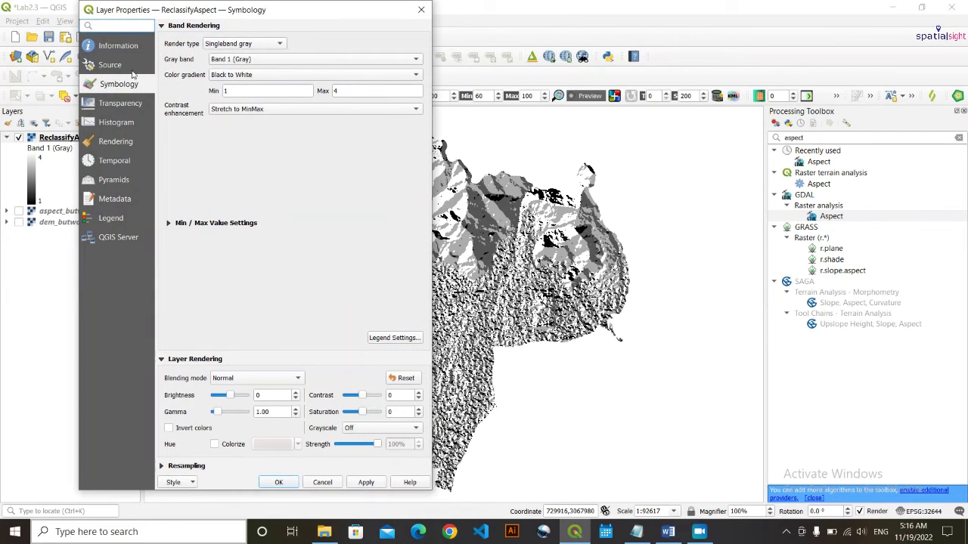
click(257, 44)
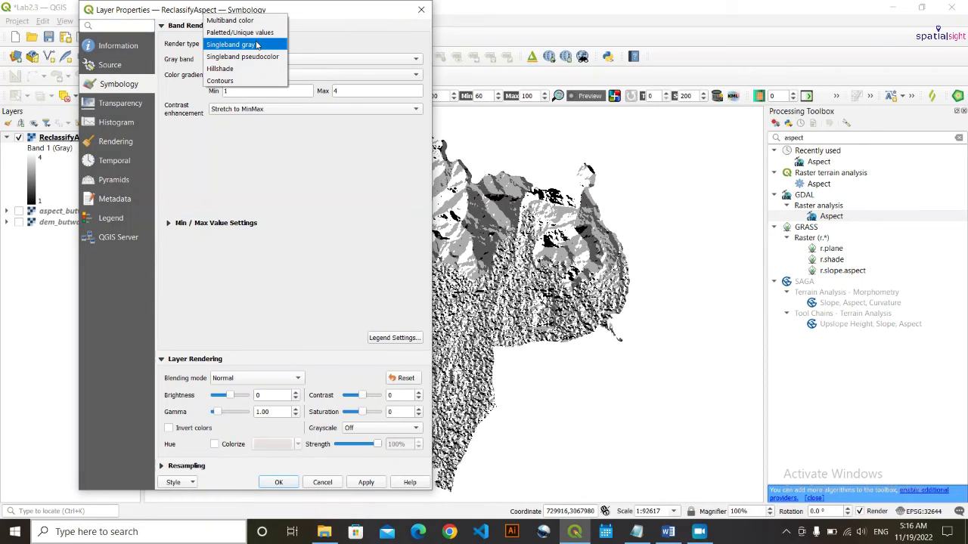
click(253, 33)
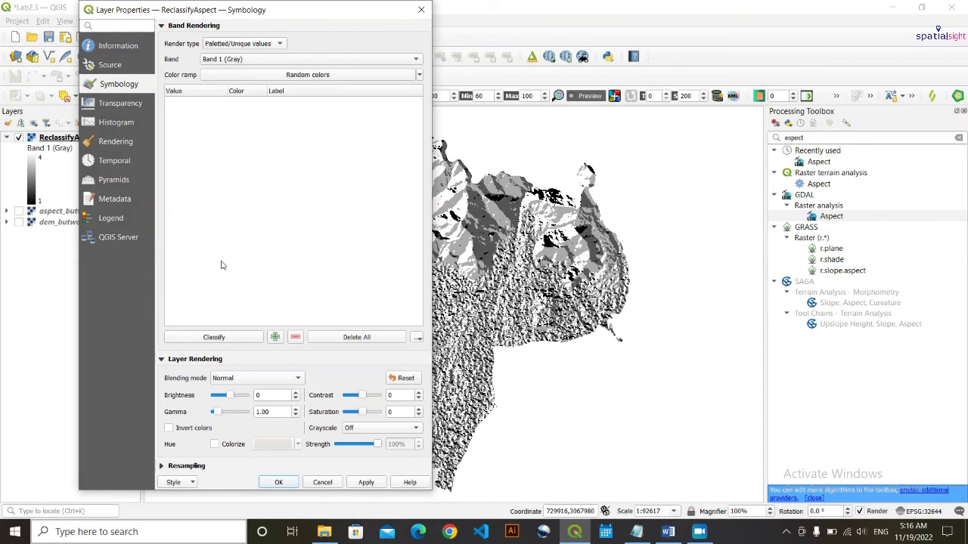
click(215, 338)
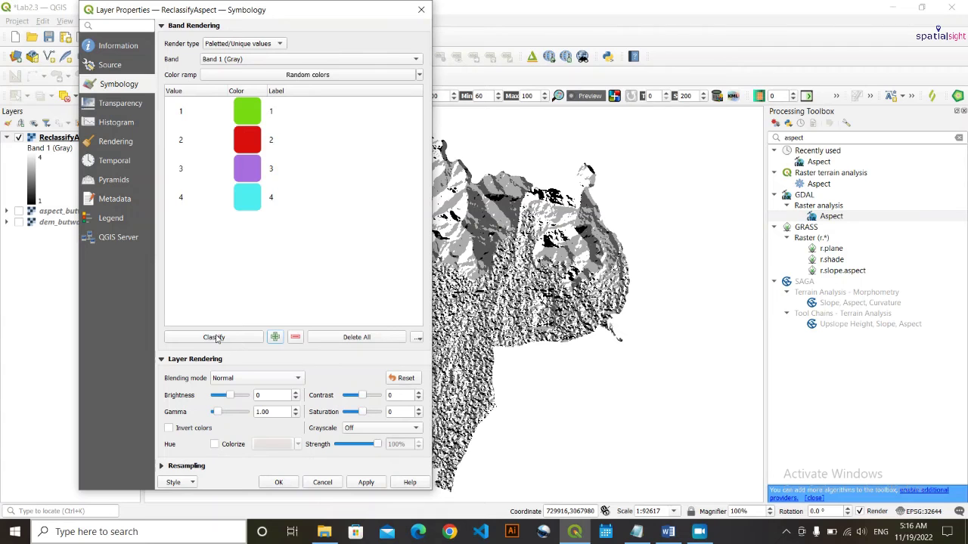
click(366, 482)
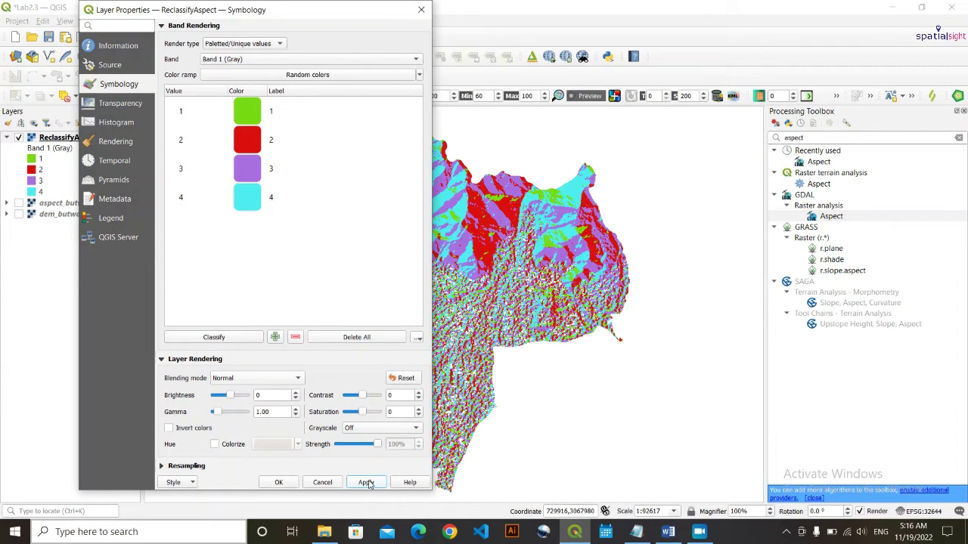
click(278, 483)
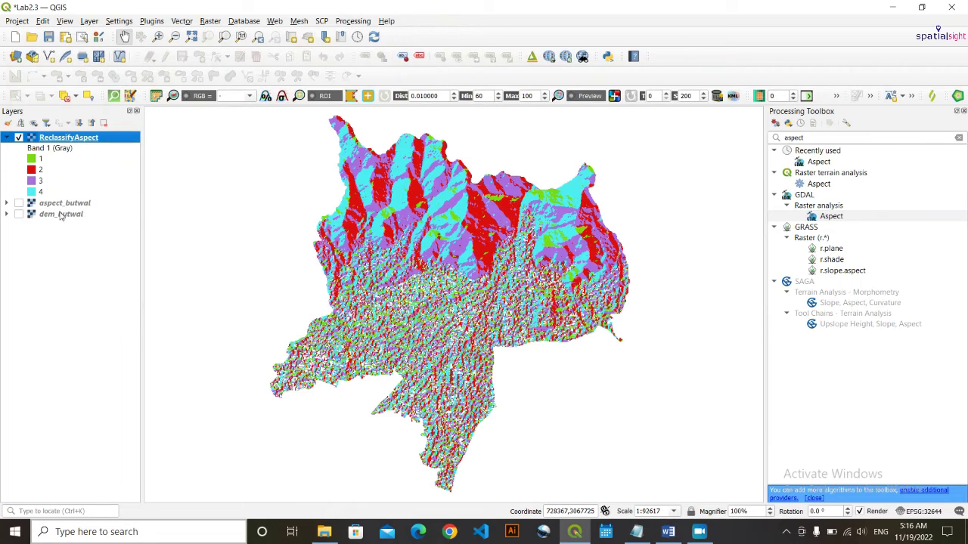
- Reopen the ReclassifyAspect symbology and check the class codes in the Notepad expression before returning to QGIS
double_click(64, 141)
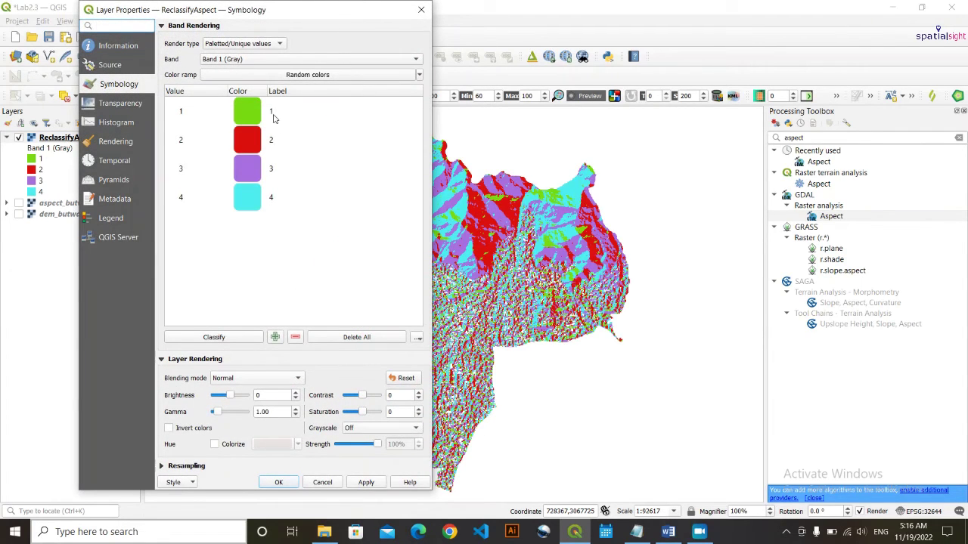
click(632, 533)
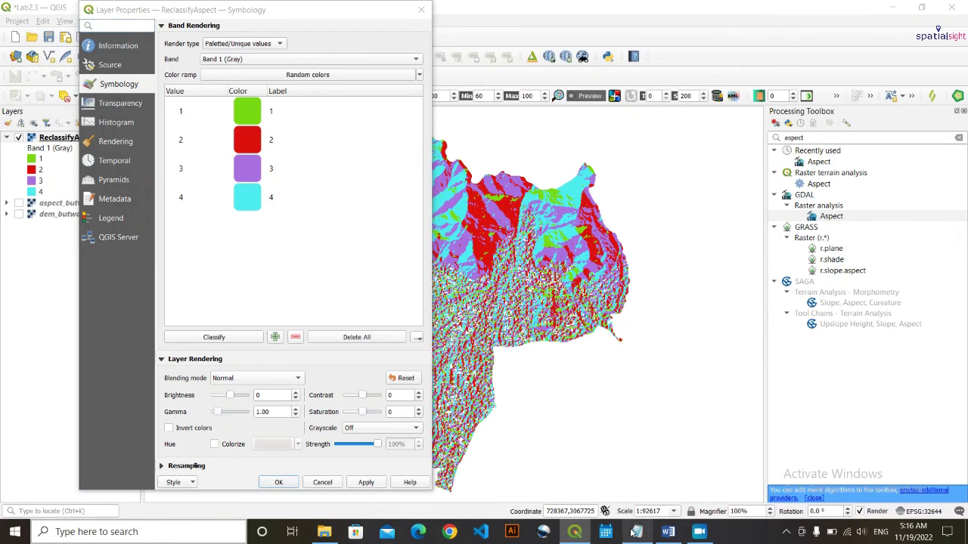
scroll(323, 173, right, 1)
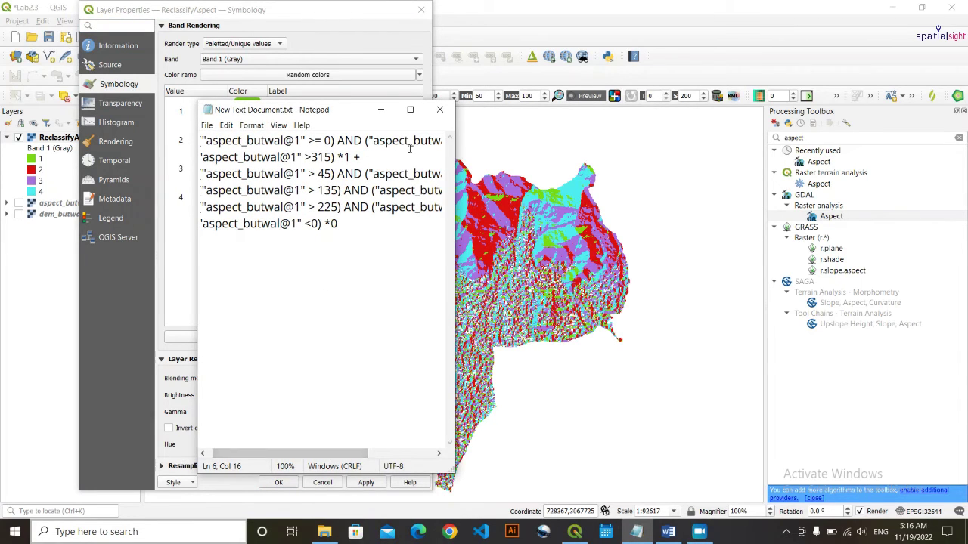
click(380, 109)
- Label classes 1 to 4 as North, East, South and West, and apply the symbology to ReclassifyAspect
double_click(272, 112)
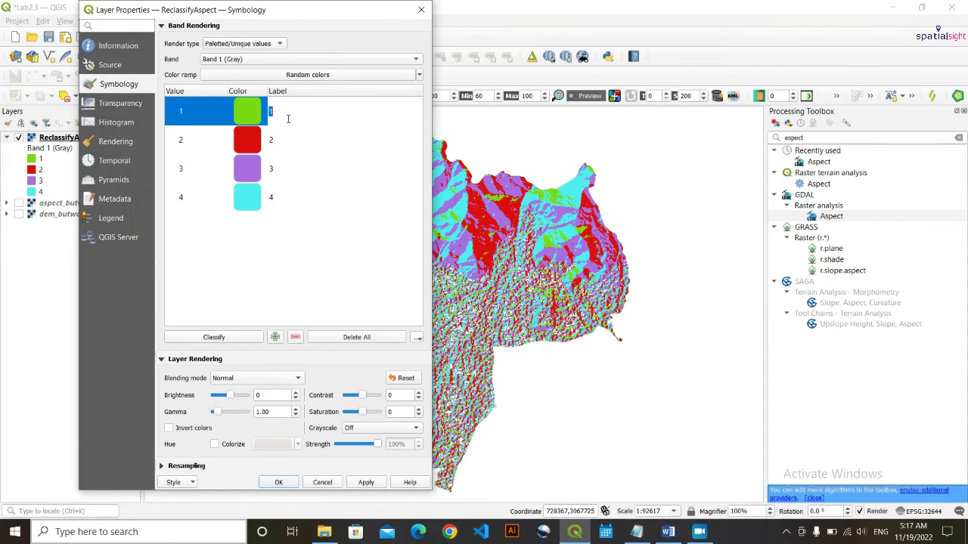
text(North)
double_click(272, 141)
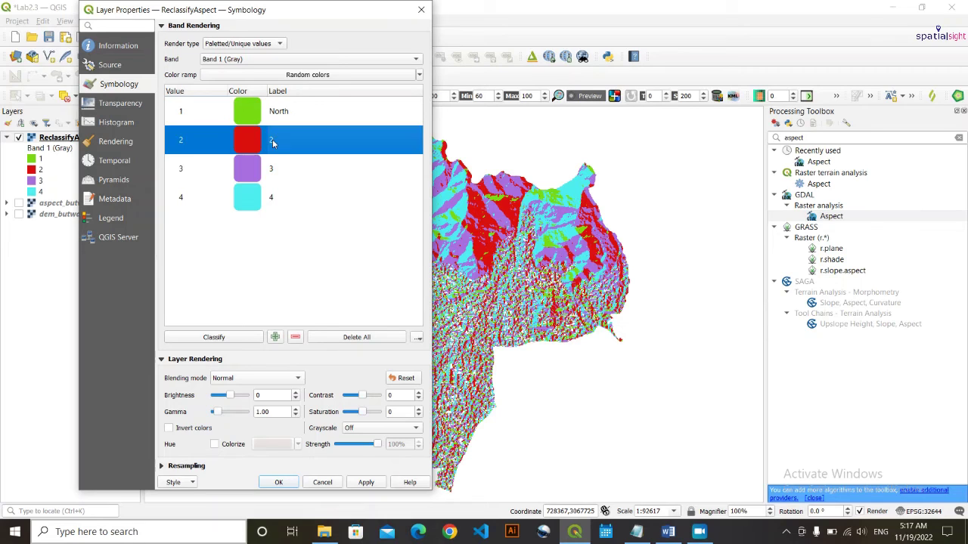
text(E)
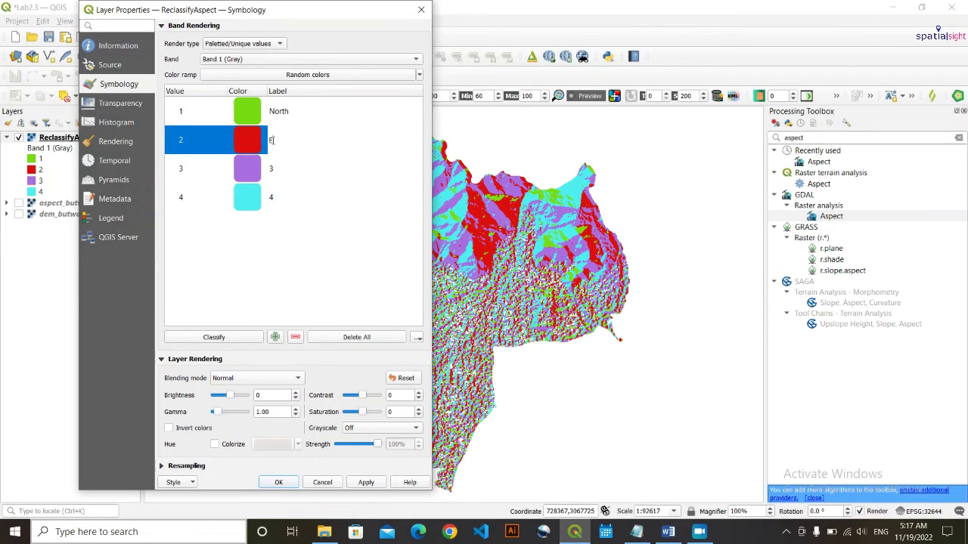
text(ast)
double_click(277, 169)
text(South)
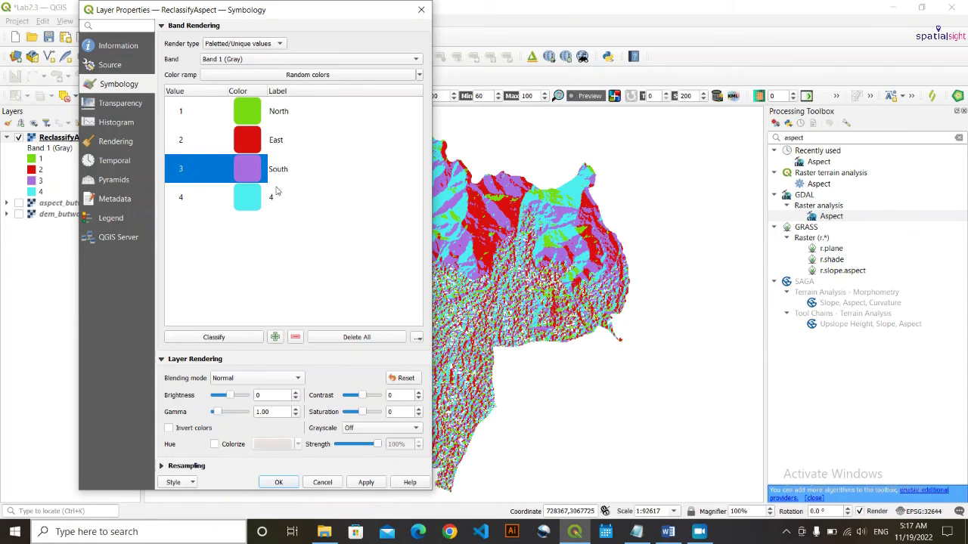
double_click(274, 198)
text(West)
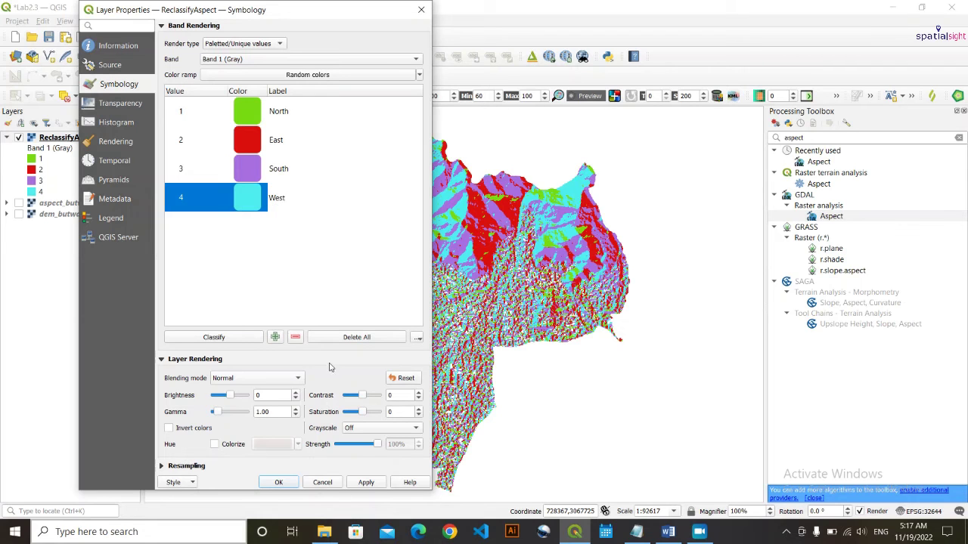
click(366, 483)
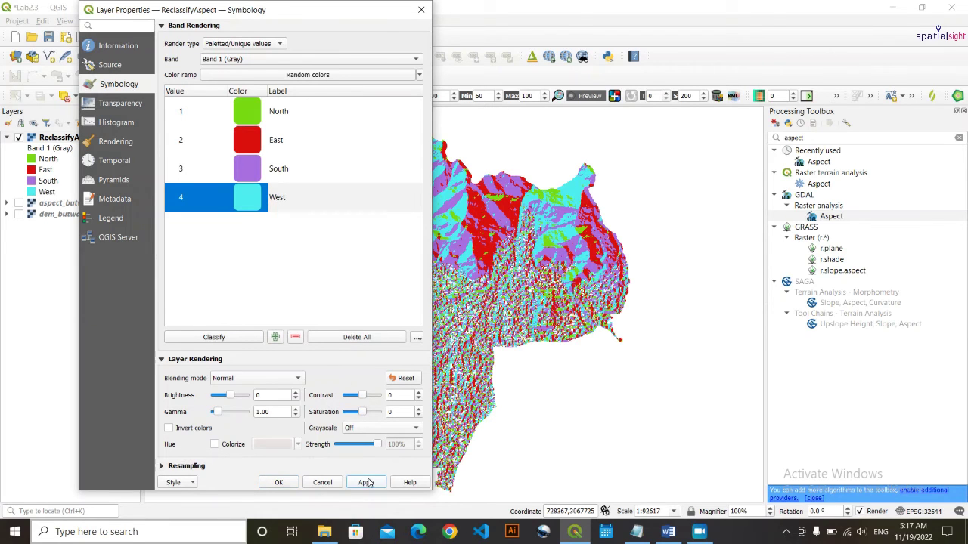
click(278, 483)
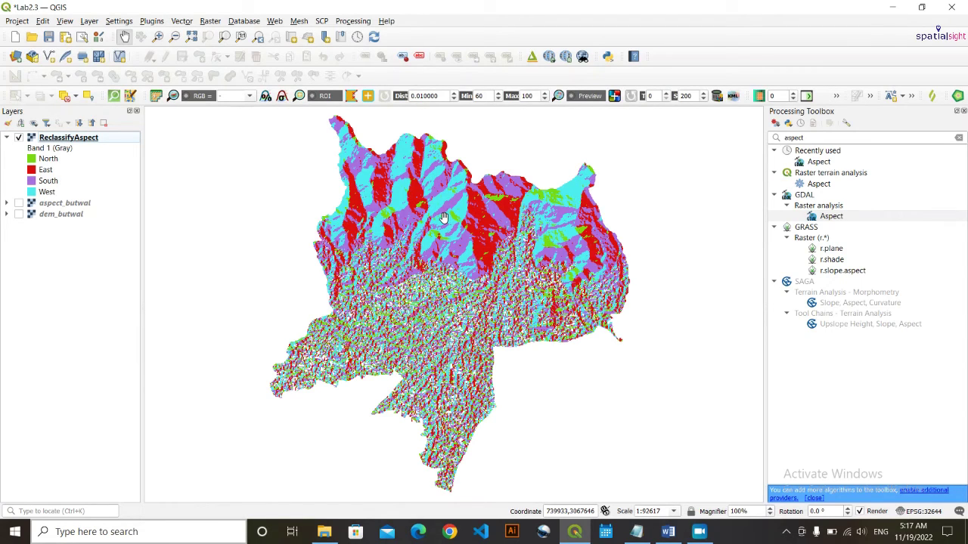
- Examine how the four aspect classes are distributed over the northern hills and the southern plains of the map
scroll(479, 253, up, 1)
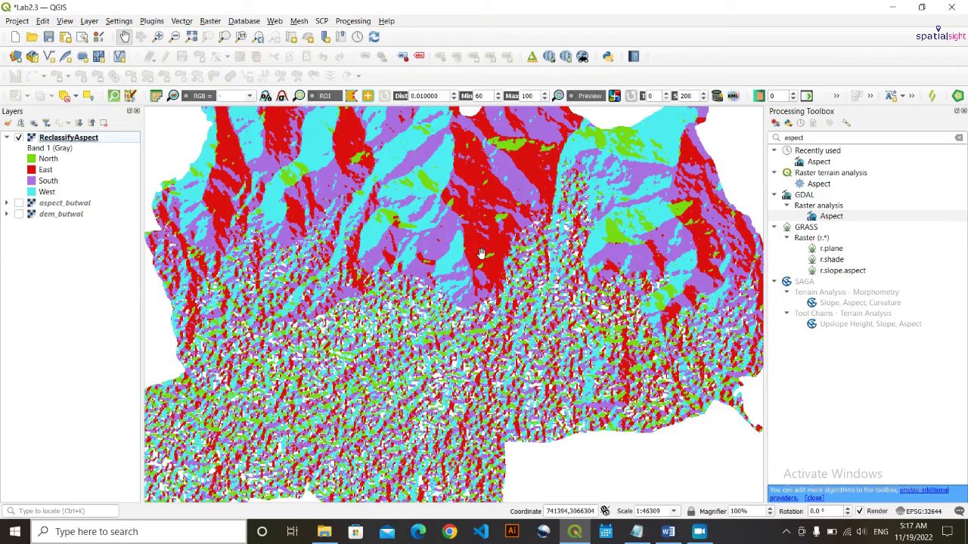
scroll(480, 253, down, 1)
scroll(506, 220, up, 1)
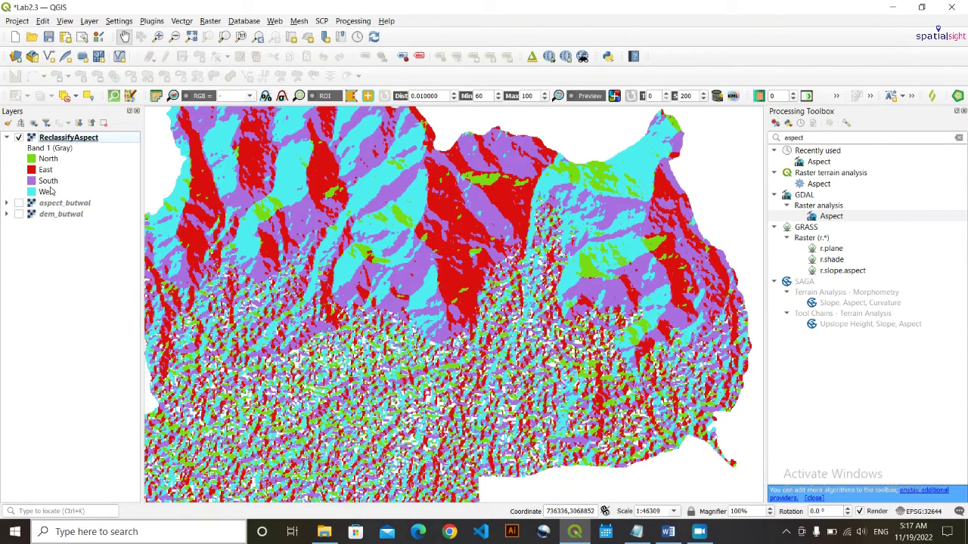
scroll(317, 261, down, 1)
scroll(349, 262, up, 1)
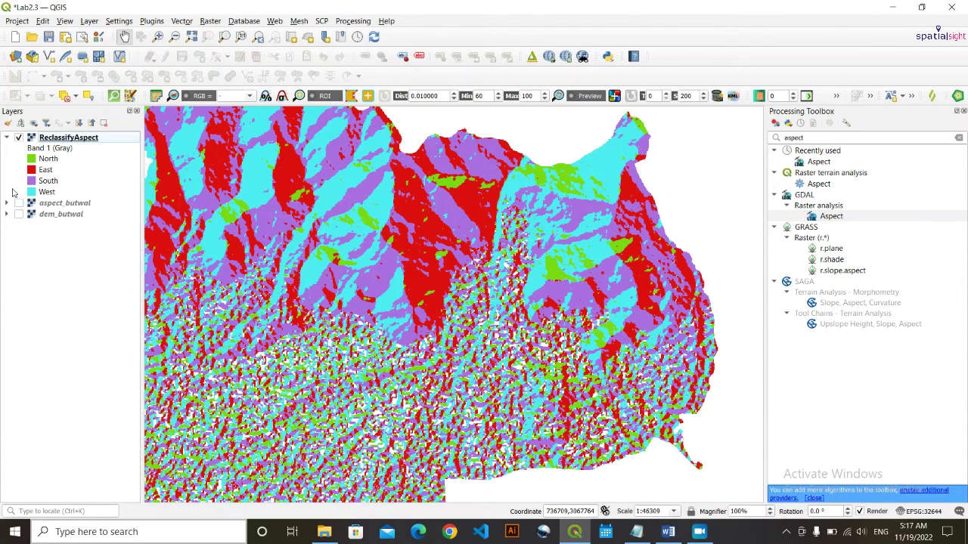
scroll(470, 284, down, 1)
drag(431, 288, 429, 276)
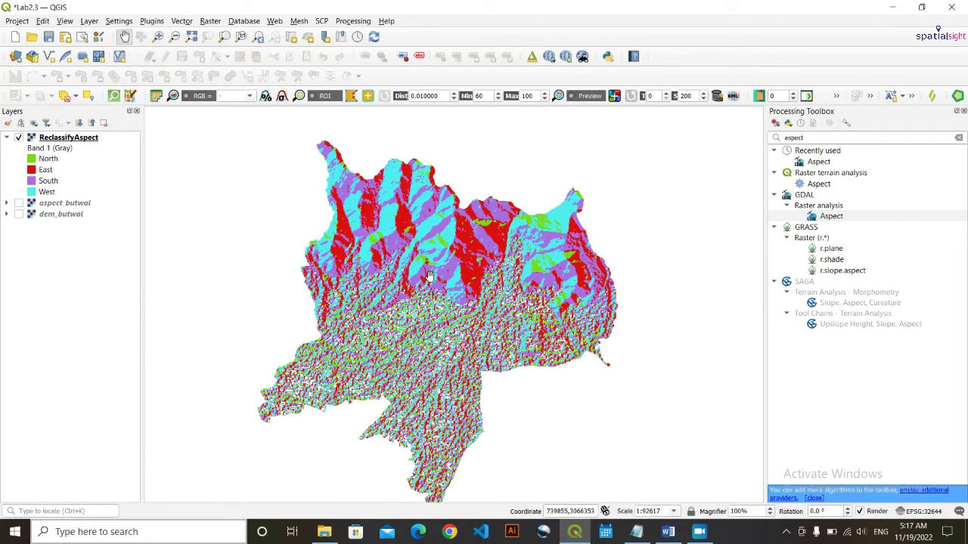
drag(464, 366, 457, 326)
scroll(457, 327, up, 2)
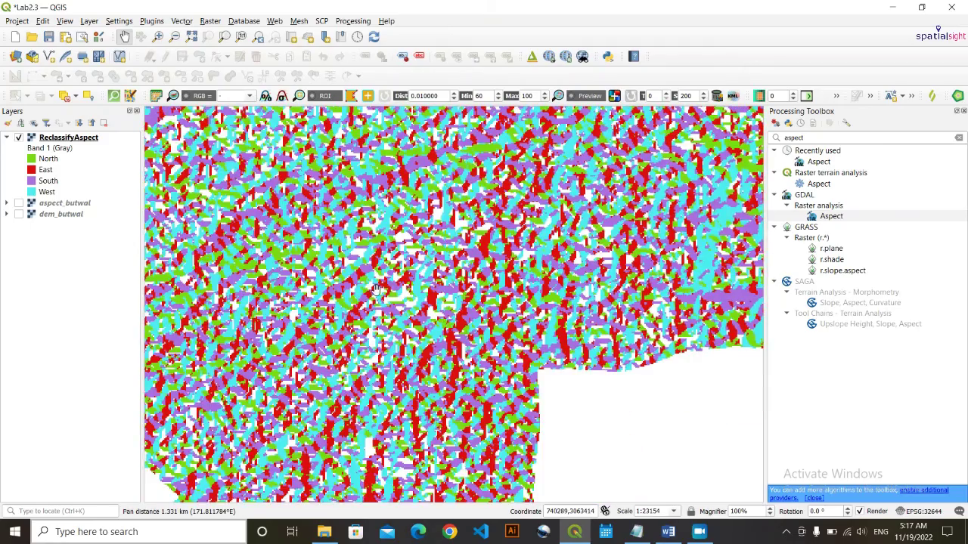
scroll(384, 314, down, 1)
drag(384, 315, 413, 432)
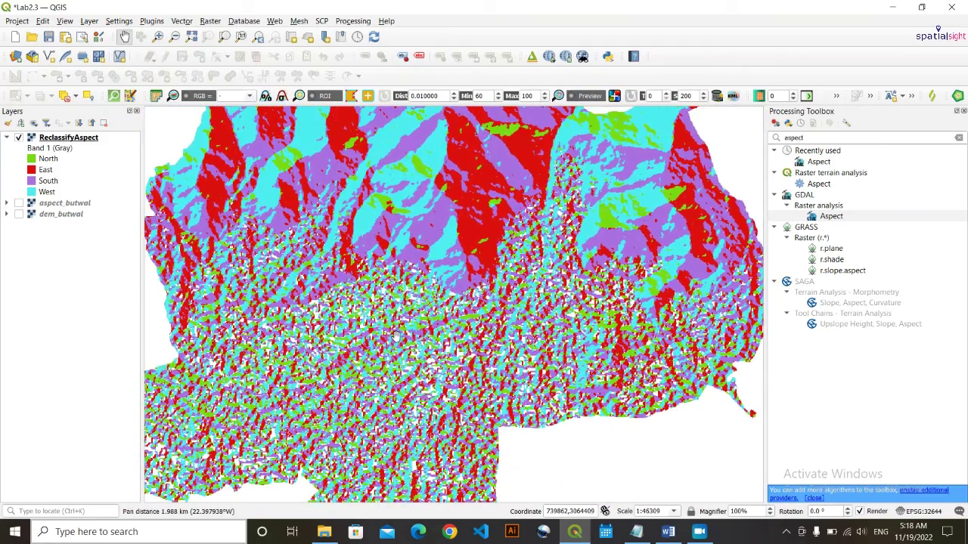
- Identify the raster value of a white cell within the plains of ReclassifyAspect
scroll(394, 335, up, 1)
scroll(394, 335, up, 1)
scroll(435, 338, up, 1)
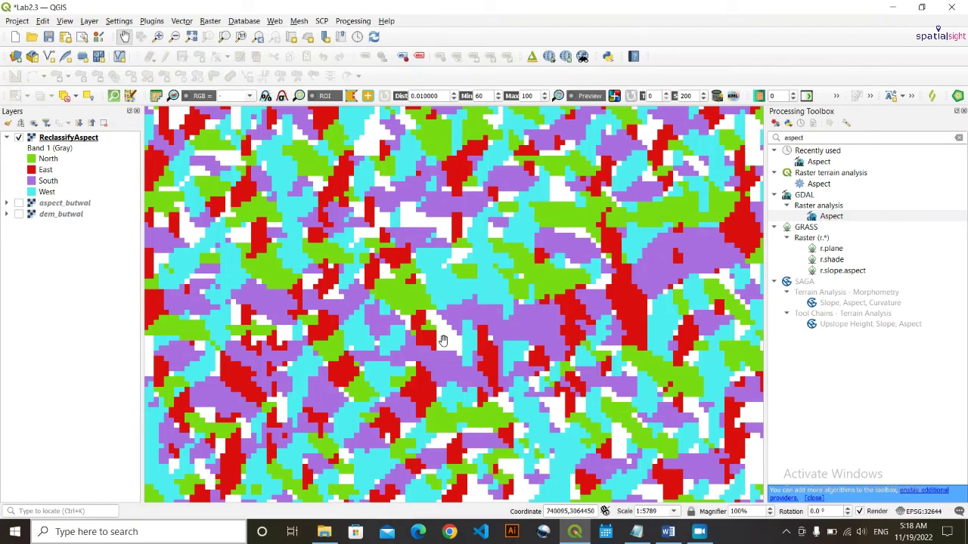
key(ctrl+shift+i)
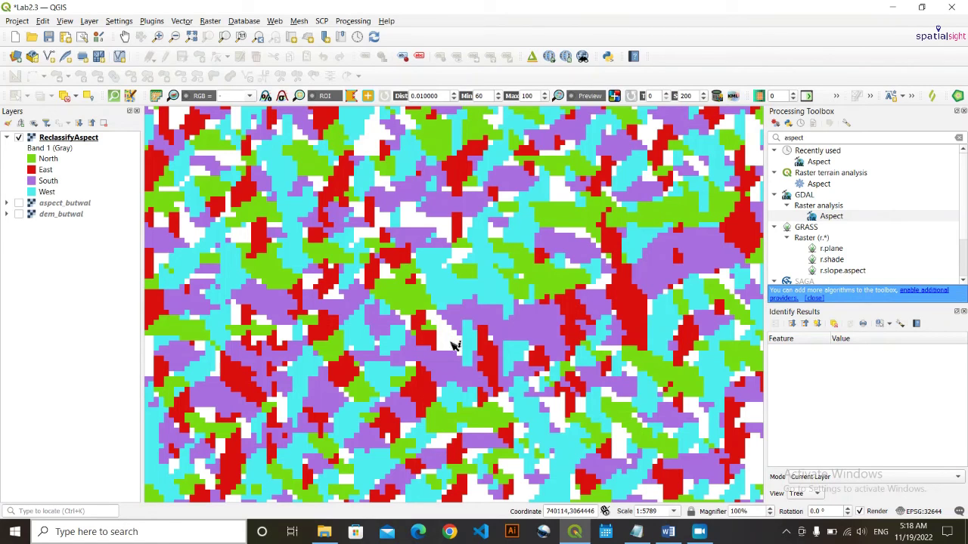
click(449, 342)
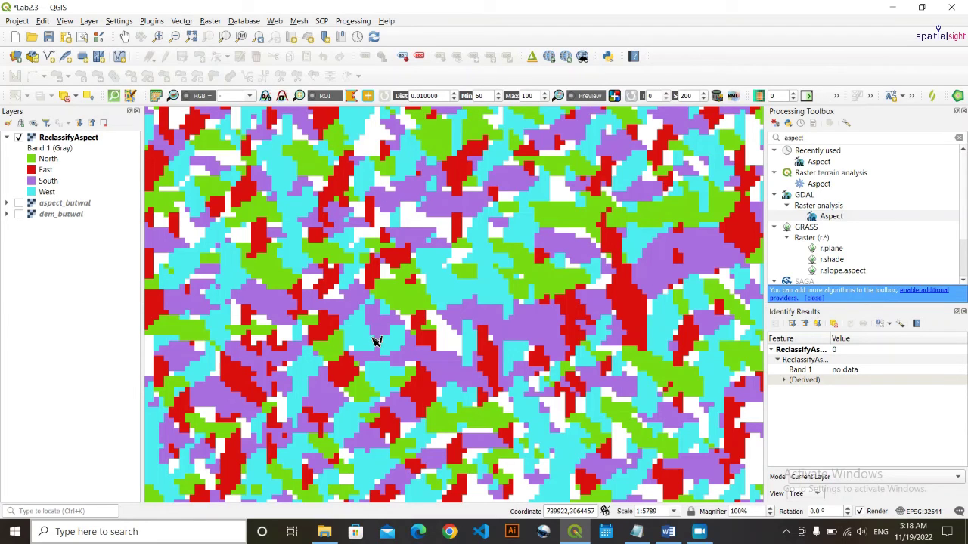
- Review the condition for aspect values below 0 in the Notepad expression and return to QGIS
click(637, 531)
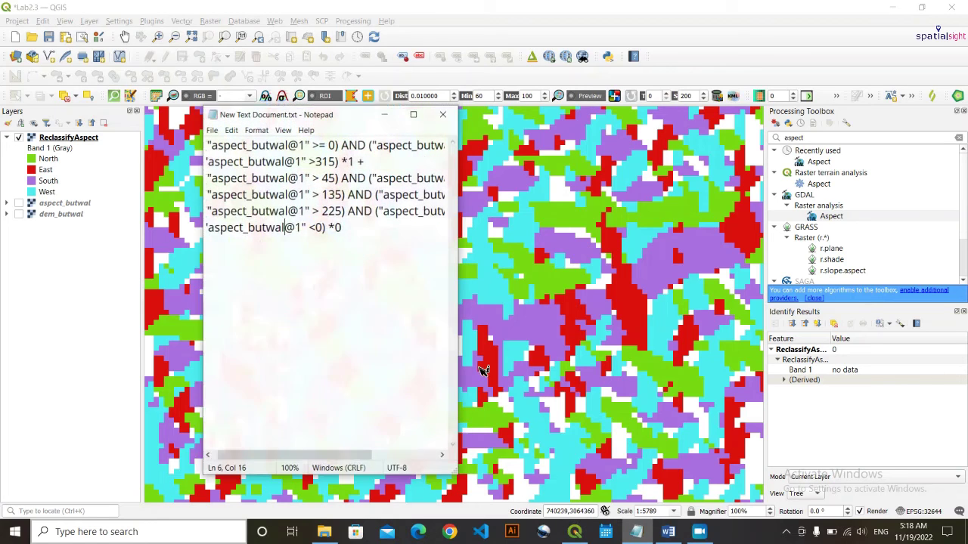
drag(281, 223, 316, 223)
click(344, 223)
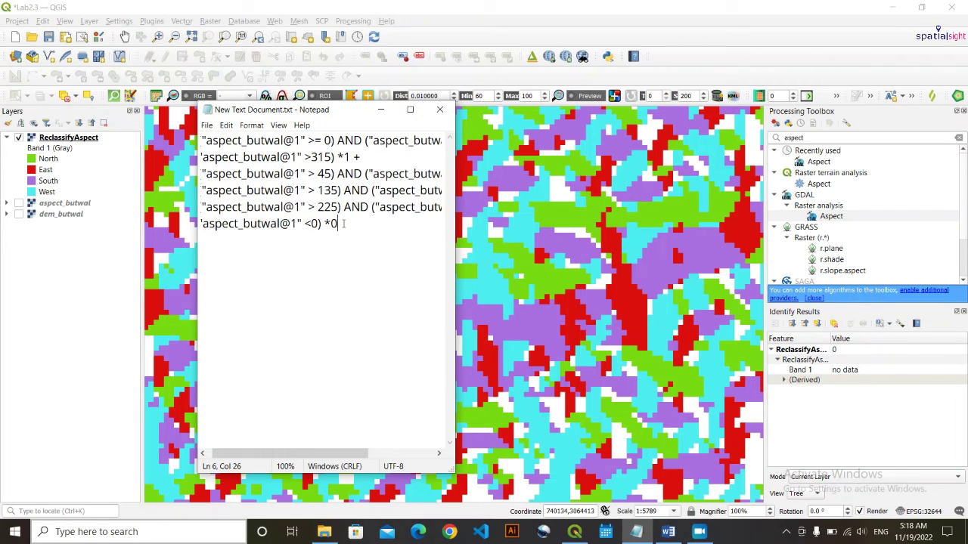
click(381, 110)
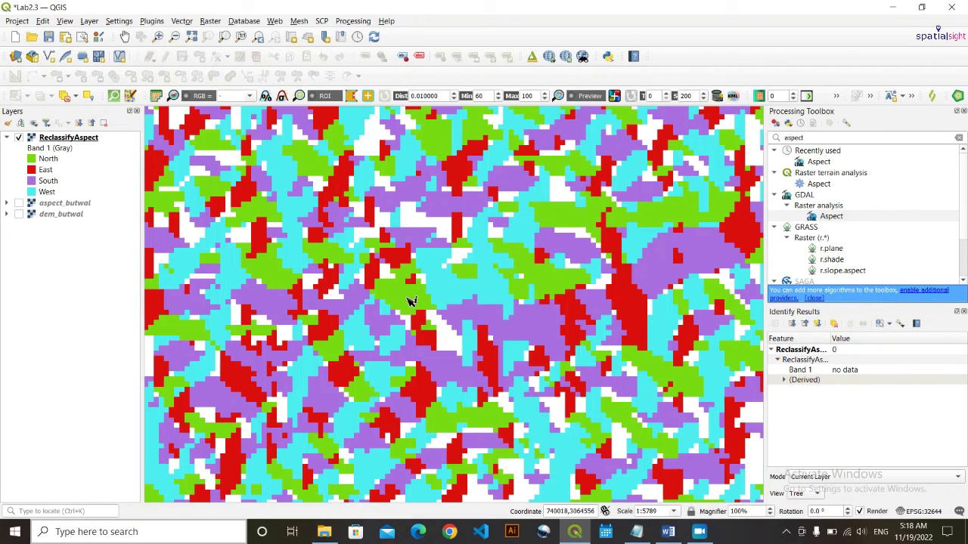
- Identify the raster value of a cyan cell in ReclassifyAspect and compare it with the class codes in Notepad
click(451, 288)
click(636, 532)
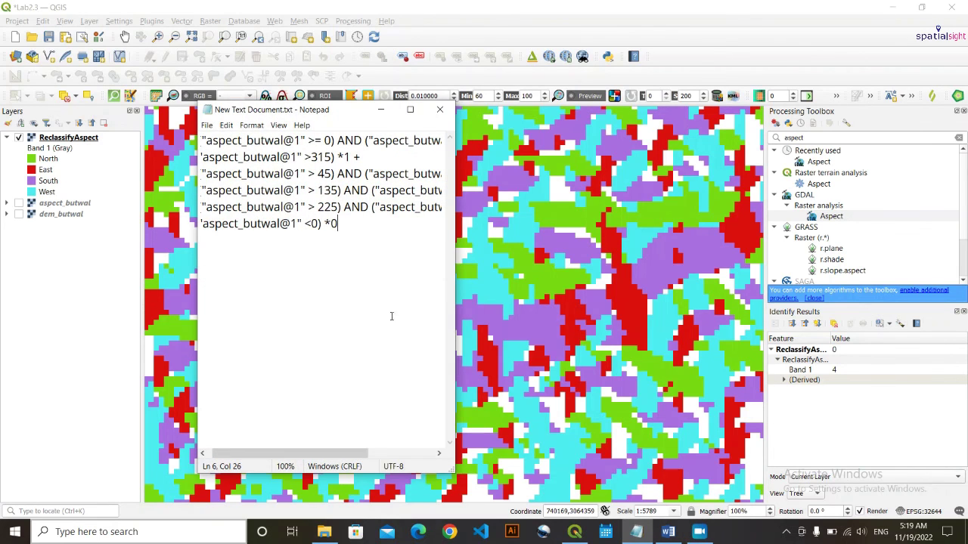
click(380, 109)
click(637, 532)
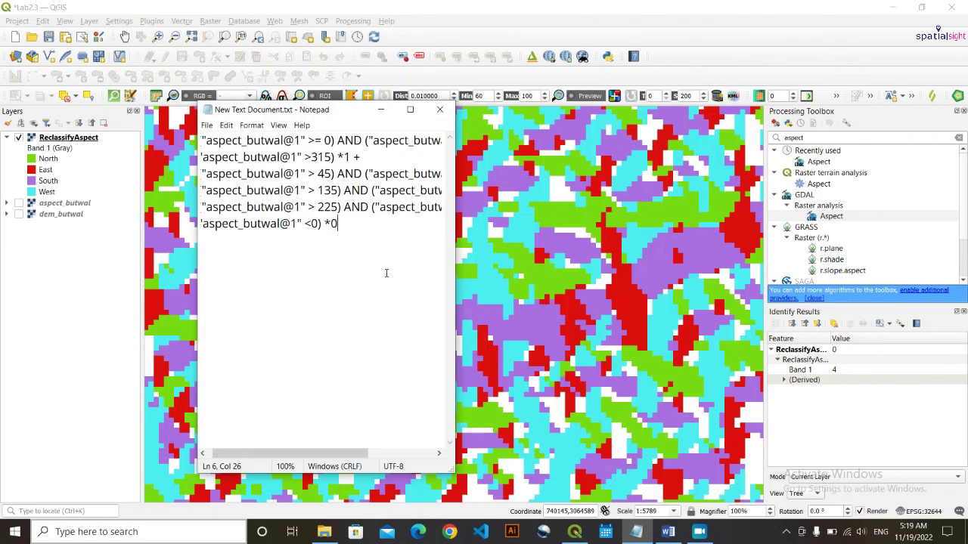
click(380, 110)
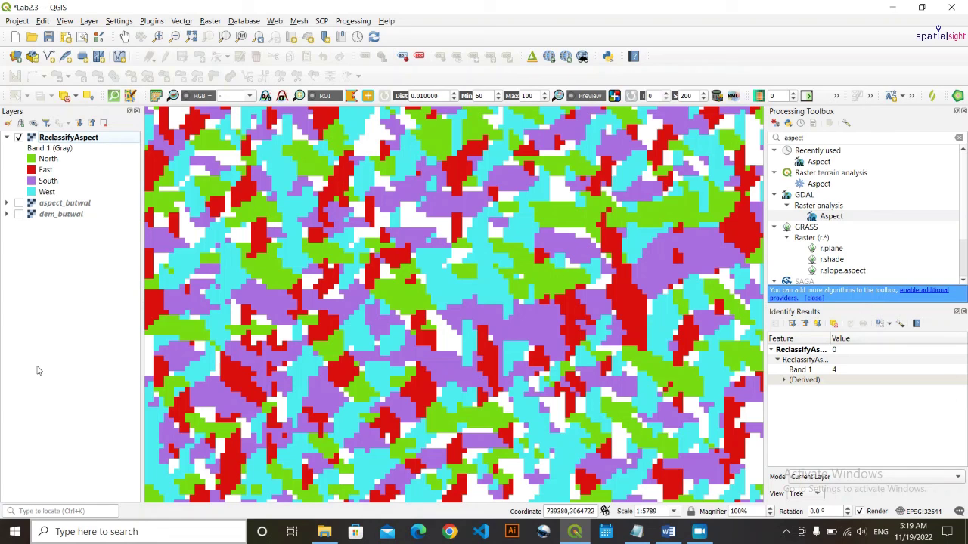
- Save the Lab2.3 project
key(ctrl+s)
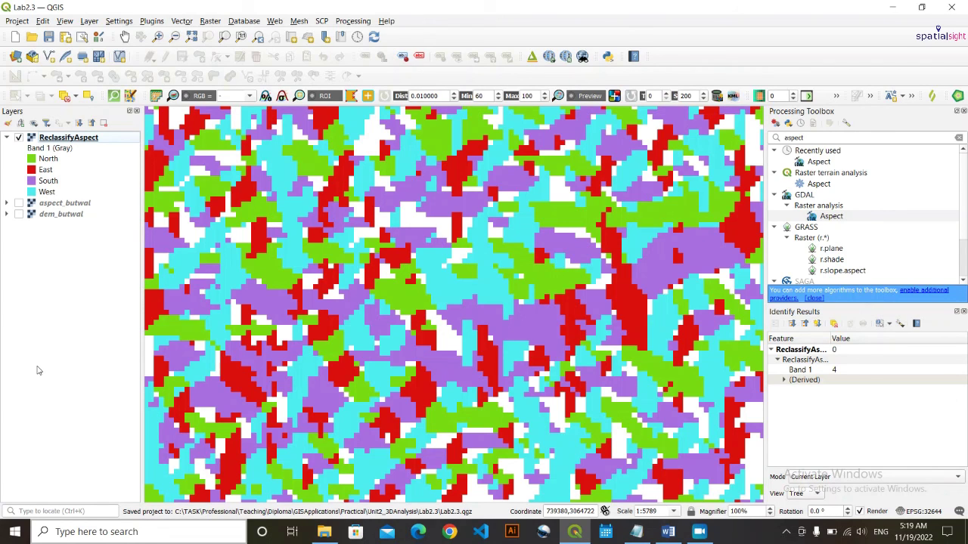